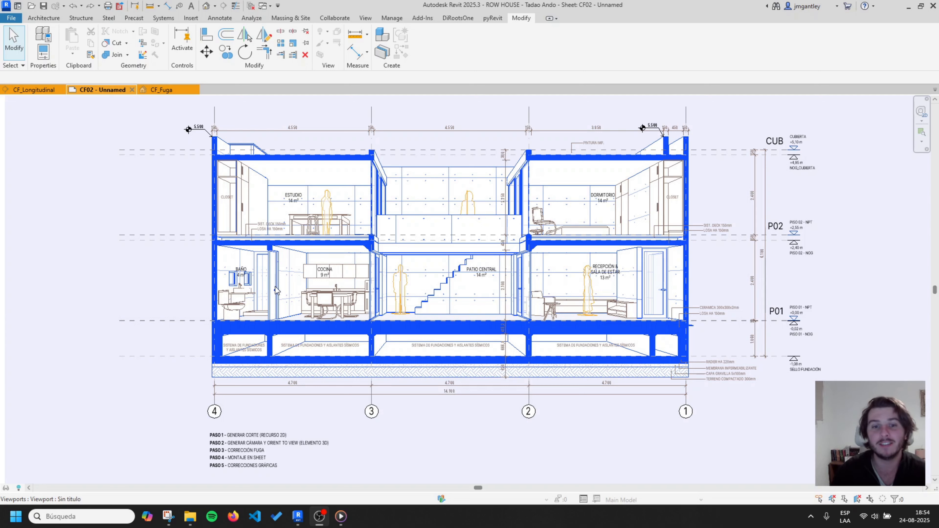
- Examine the finished perspective section on sheet CF02 and the list of workflow steps beneath it
{"action": "scroll", "coordinate": [362, 399], "scroll_direction": "down", "scroll_amount": 4}
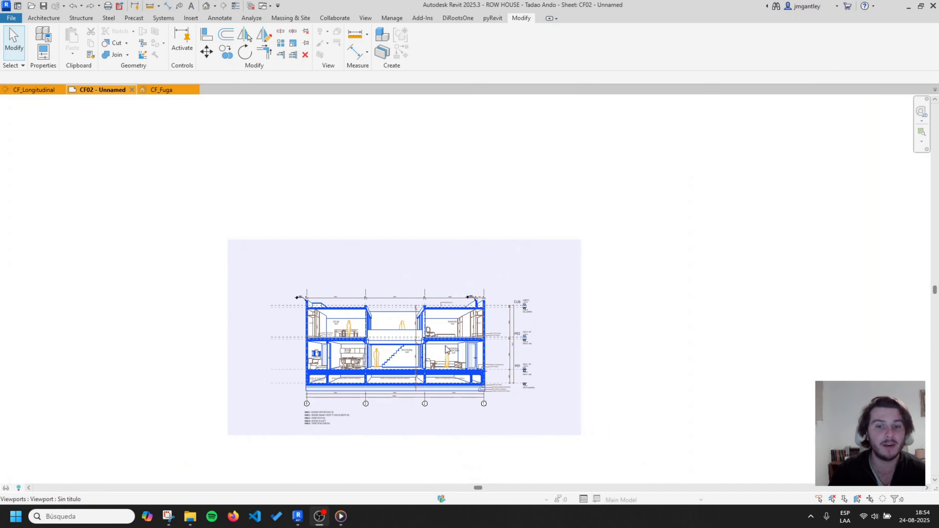
{"action": "left_click_drag", "start_coordinate": [437, 338], "coordinate": [704, 335]}
{"action": "scroll", "coordinate": [454, 401], "scroll_direction": "up", "scroll_amount": 1}
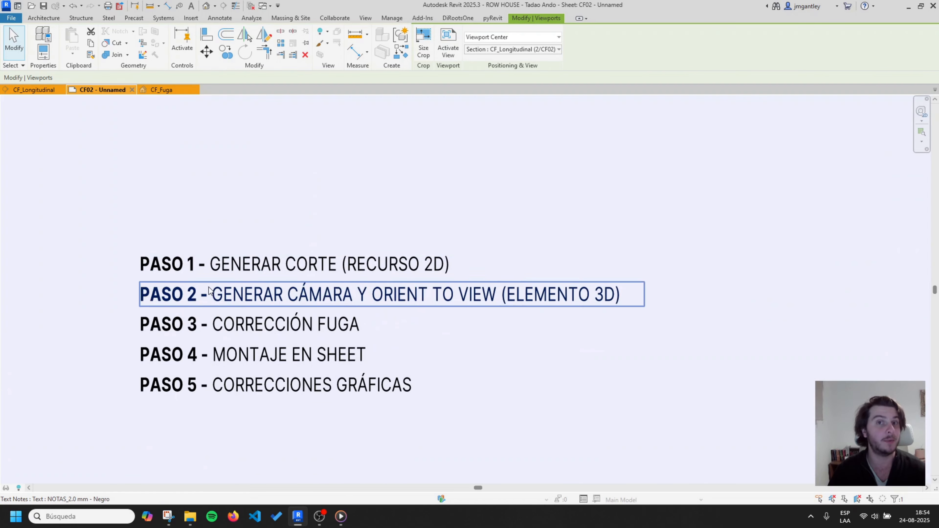
{"action": "middle_click_drag", "start_coordinate": [346, 386], "coordinate": [280, 363]}
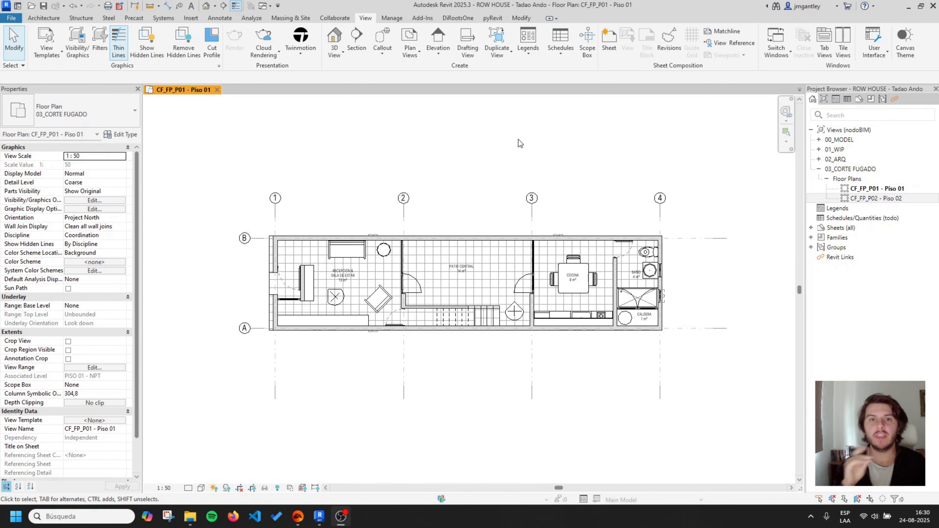
- Draw a longitudinal section line across the Piso 01 plan just inside grid B, from beyond grid 4 to beyond grid 1
{"action": "left_click", "coordinate": [356, 39]}
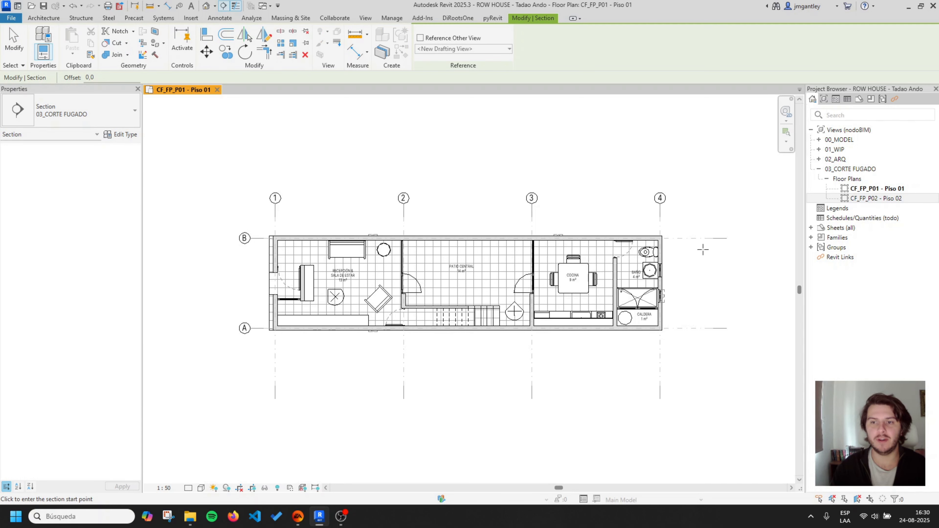
{"action": "left_click", "coordinate": [714, 249]}
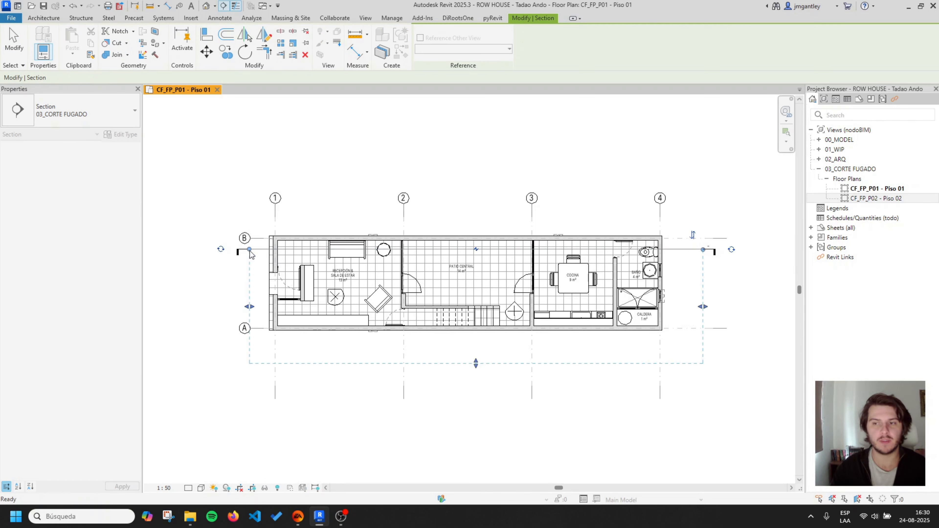
{"action": "left_click", "coordinate": [237, 249]}
- Rename the new section view under 03_CORTE FUGADO as CF_Longitudinal
{"action": "left_click", "coordinate": [826, 208]}
{"action": "left_click", "coordinate": [861, 217]}
{"action": "right_click", "coordinate": [861, 217]}
{"action": "left_click", "coordinate": [806, 390]}
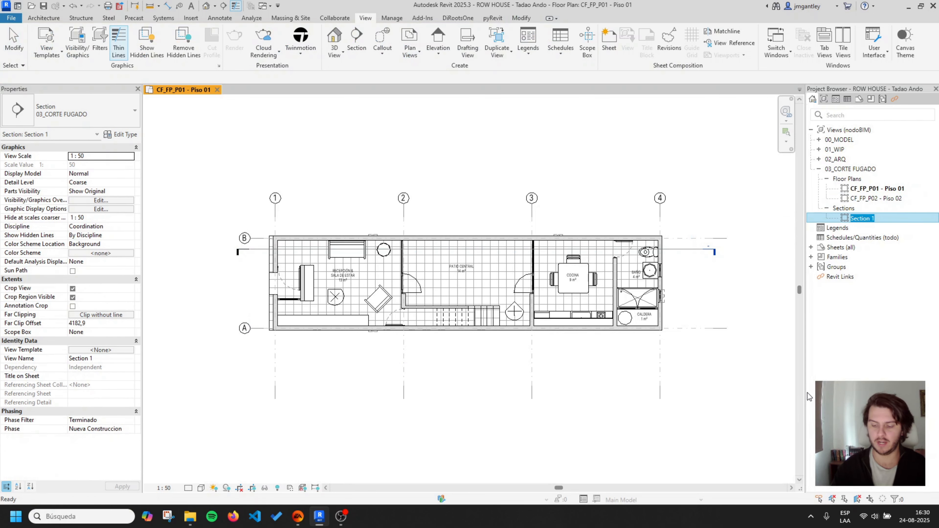
{"action": "key", "text": "Caps_Lock"}
{"action": "type", "text": "CF"}
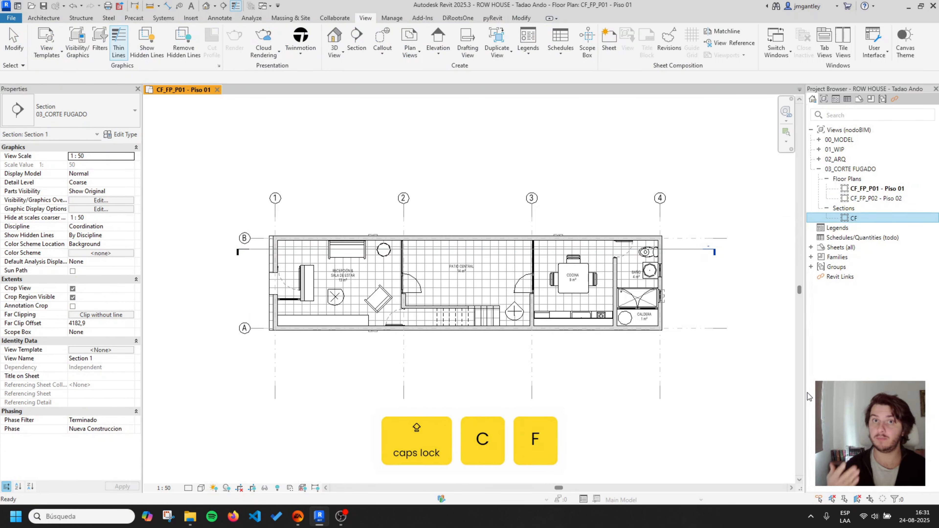
{"action": "type", "text": "_"}
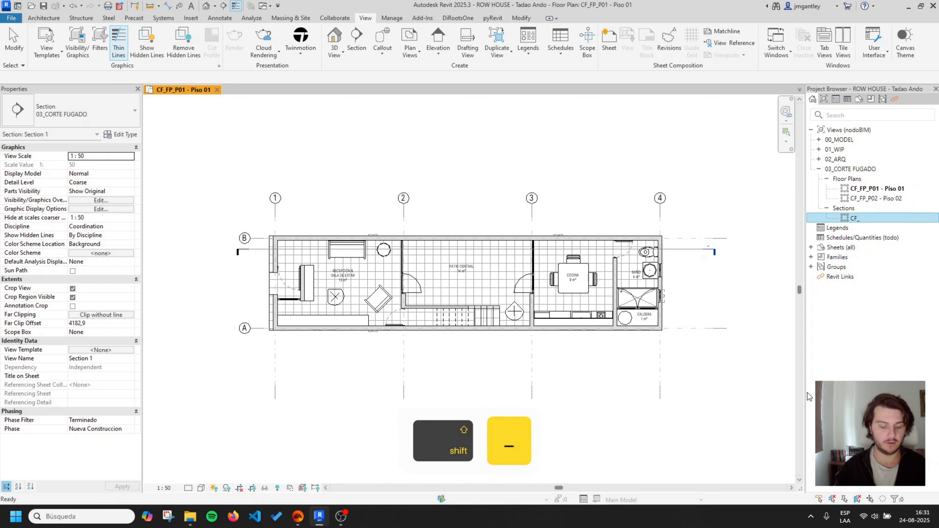
{"action": "type", "text": "L"}
{"action": "key", "text": "Caps_Lock"}
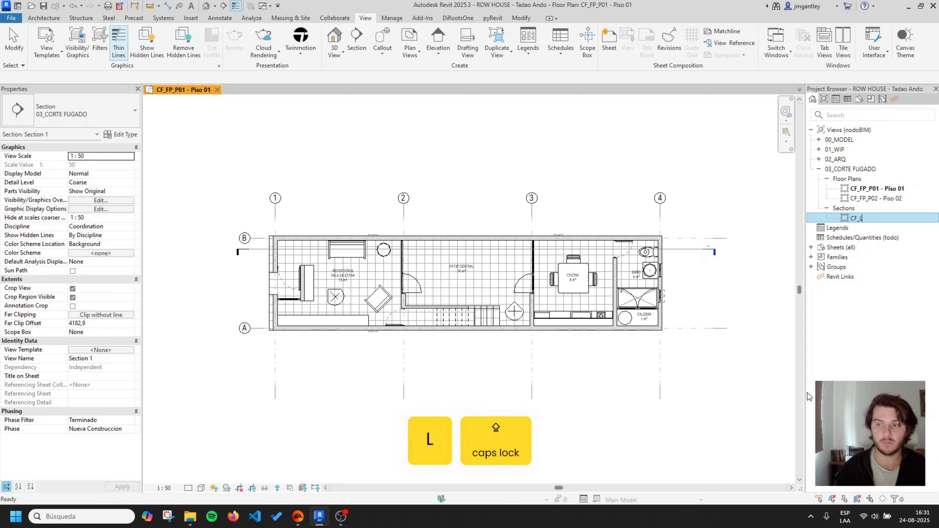
{"action": "type", "text": "ongitudinal"}
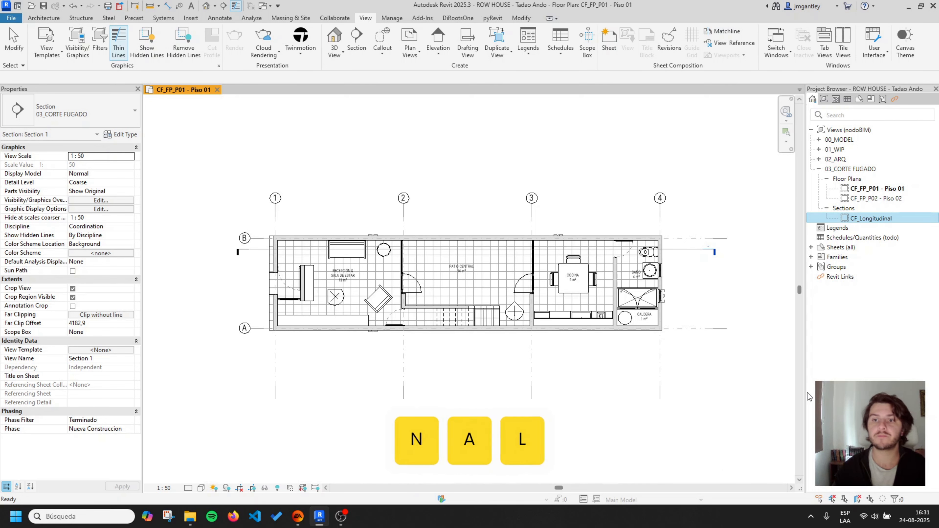
{"action": "left_click", "coordinate": [506, 148]}
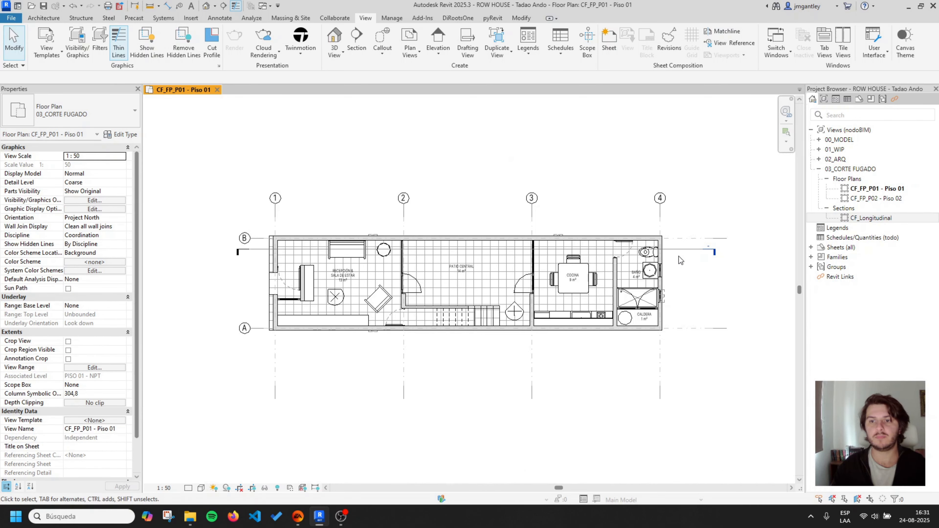
- Open the section view from its line in the plan and tile it beside the Piso 01 floor plan
{"action": "left_click", "coordinate": [675, 249]}
{"action": "right_click", "coordinate": [674, 248]}
{"action": "left_click", "coordinate": [716, 269]}
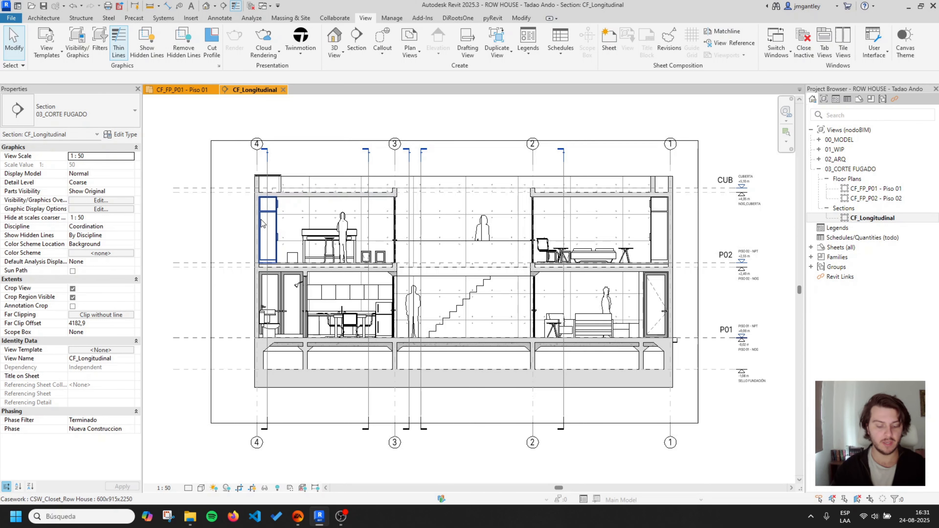
{"action": "key", "text": "w"}
{"action": "key", "text": "t"}
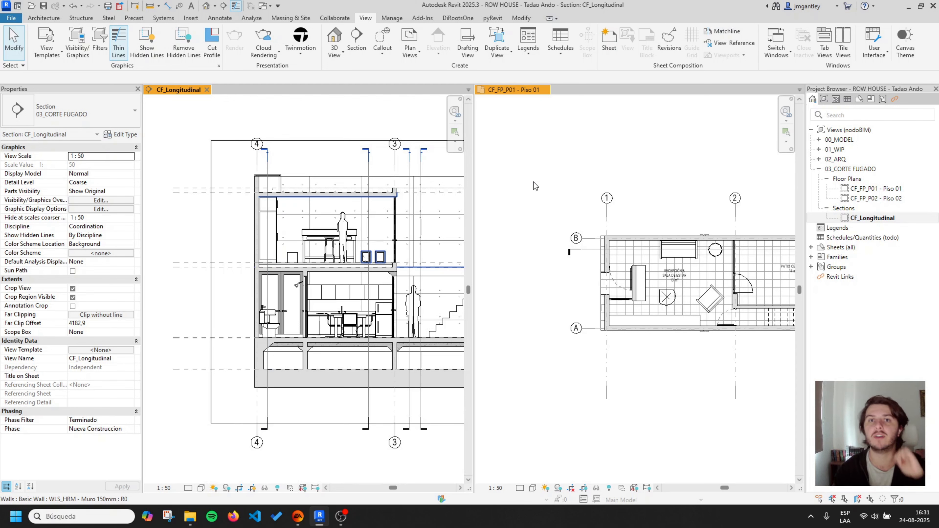
{"action": "left_click", "coordinate": [580, 151]}
{"action": "middle_click_drag", "start_coordinate": [625, 164], "coordinate": [483, 164]}
{"action": "scroll", "coordinate": [556, 207], "scroll_direction": "down", "scroll_amount": 2}
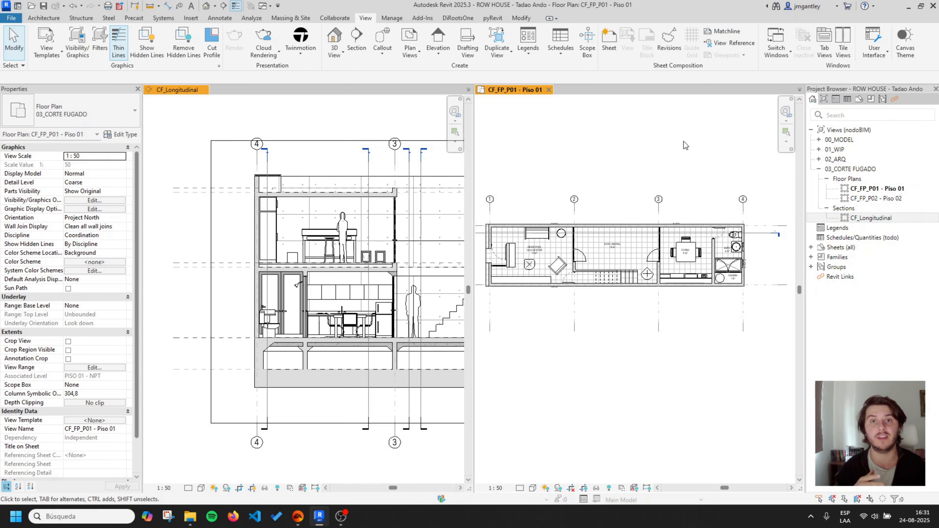
{"action": "scroll", "coordinate": [683, 141], "scroll_direction": "down", "scroll_amount": 1}
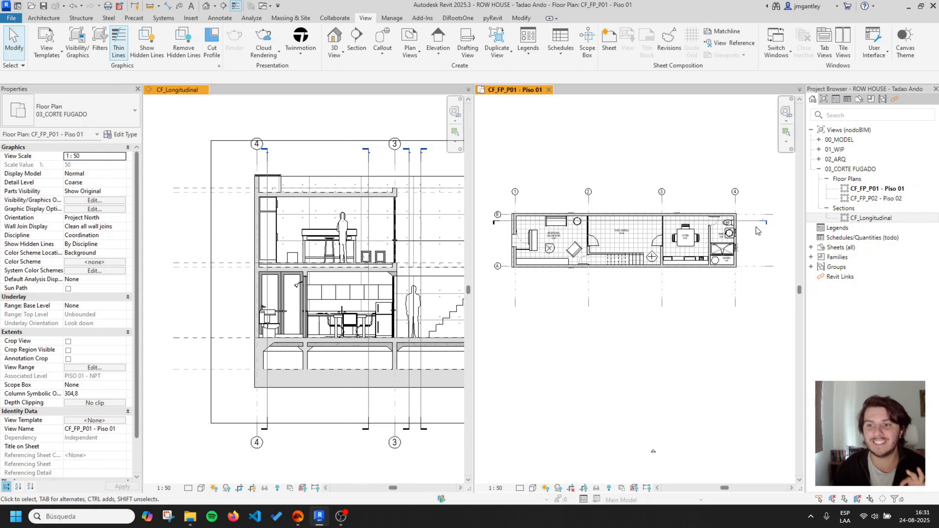
- Nudge the longitudinal section line slightly toward grid B and back again, comparing the cut in the section view
{"action": "left_click", "coordinate": [750, 220]}
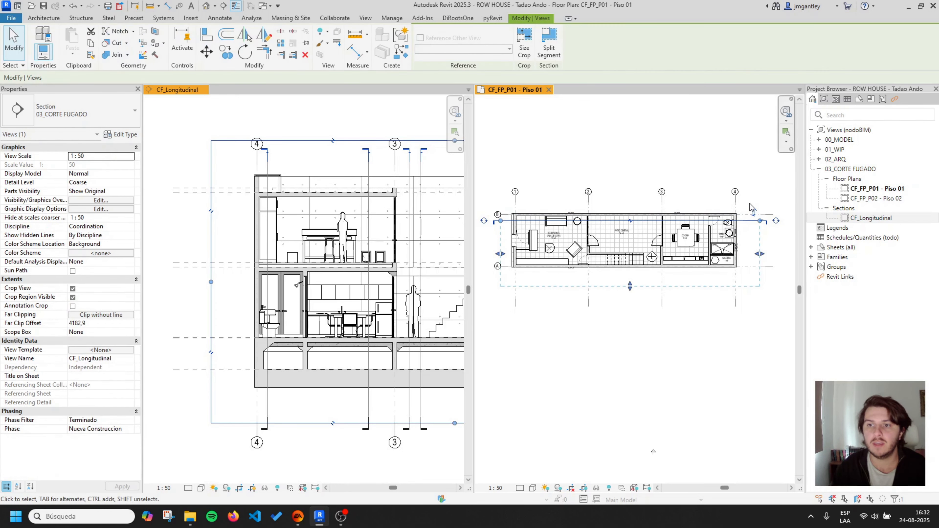
{"action": "scroll", "coordinate": [748, 203], "scroll_direction": "up", "scroll_amount": 2}
{"action": "scroll", "coordinate": [751, 196], "scroll_direction": "up", "scroll_amount": 1}
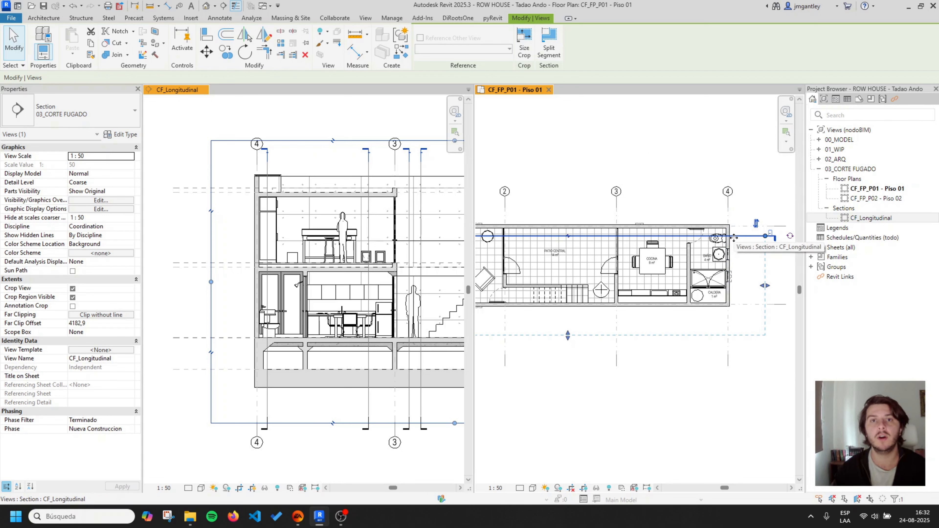
{"action": "key", "text": "Up"}
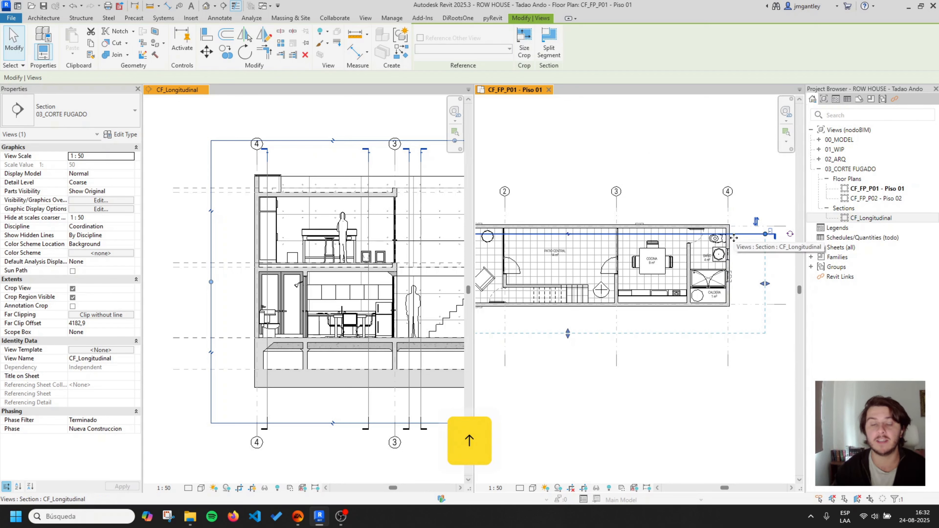
{"action": "scroll", "coordinate": [196, 225], "scroll_direction": "down", "scroll_amount": 3}
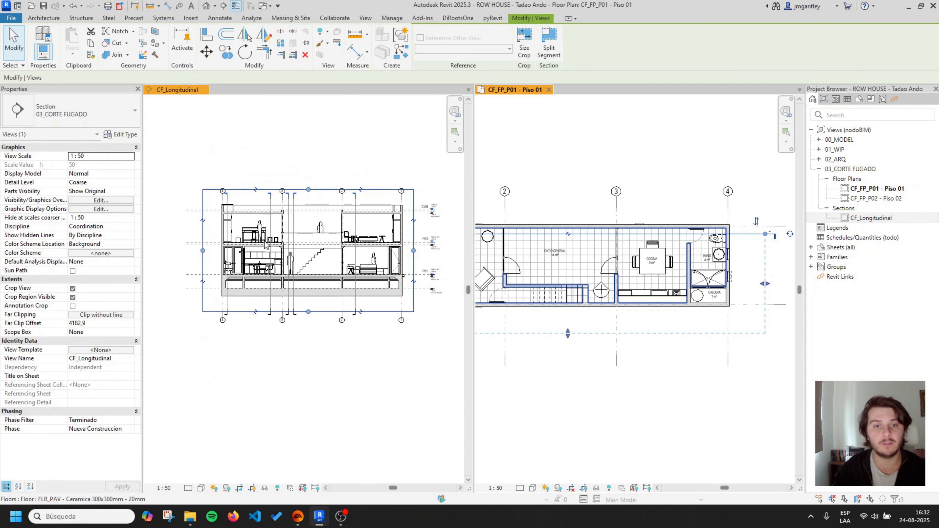
{"action": "middle_click_drag", "start_coordinate": [417, 244], "coordinate": [389, 243]}
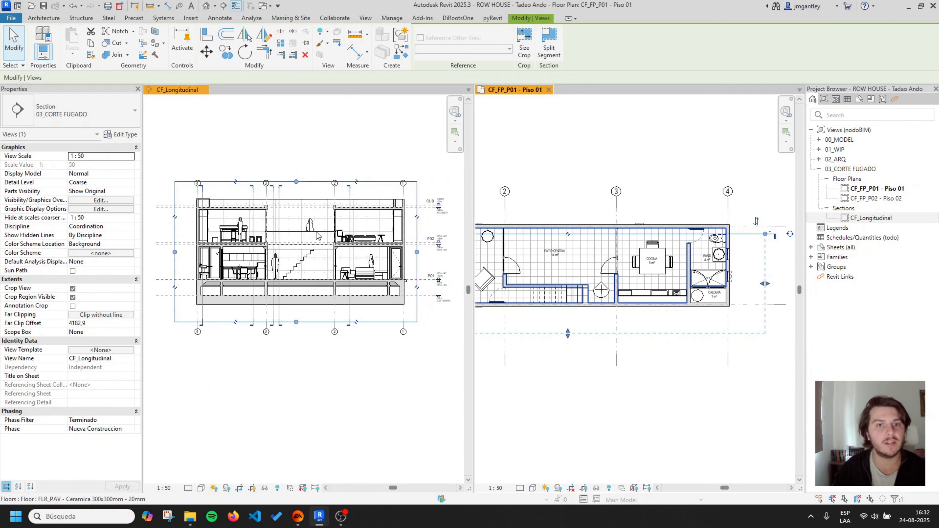
{"action": "key", "text": "Down"}
{"action": "scroll", "coordinate": [310, 238], "scroll_direction": "up", "scroll_amount": 1}
{"action": "scroll", "coordinate": [693, 249], "scroll_direction": "down", "scroll_amount": 2}
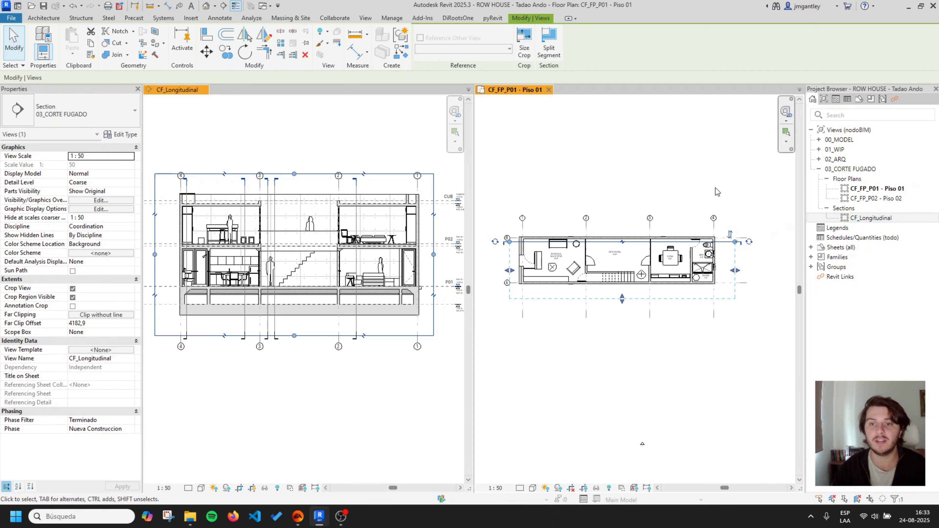
- Shorten the section's far clip depth to about 980 mm and extend it back past the wall on grid A
{"action": "scroll", "coordinate": [564, 261], "scroll_direction": "up", "scroll_amount": 1}
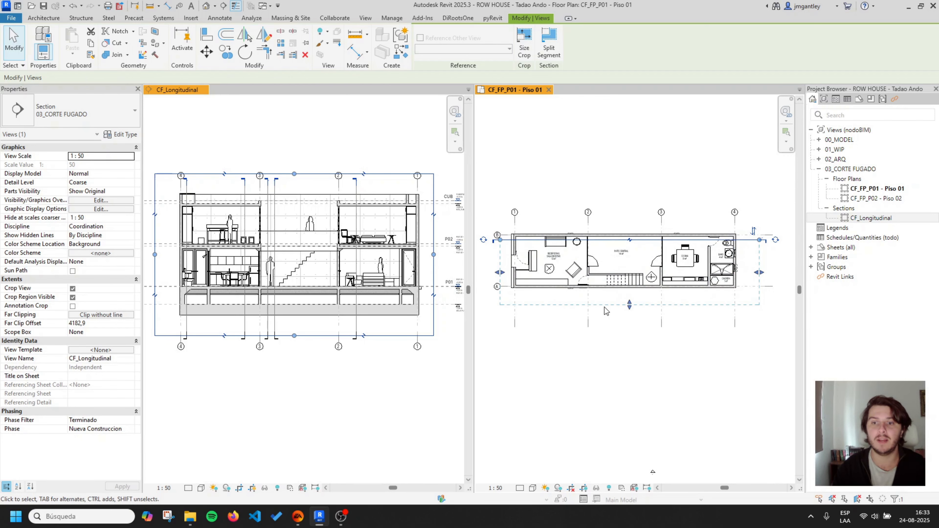
{"action": "left_click_drag", "start_coordinate": [630, 306], "coordinate": [625, 254]}
{"action": "scroll", "coordinate": [625, 293], "scroll_direction": "up", "scroll_amount": 2}
{"action": "scroll", "coordinate": [583, 312], "scroll_direction": "down", "scroll_amount": 1}
{"action": "scroll", "coordinate": [576, 302], "scroll_direction": "up", "scroll_amount": 1}
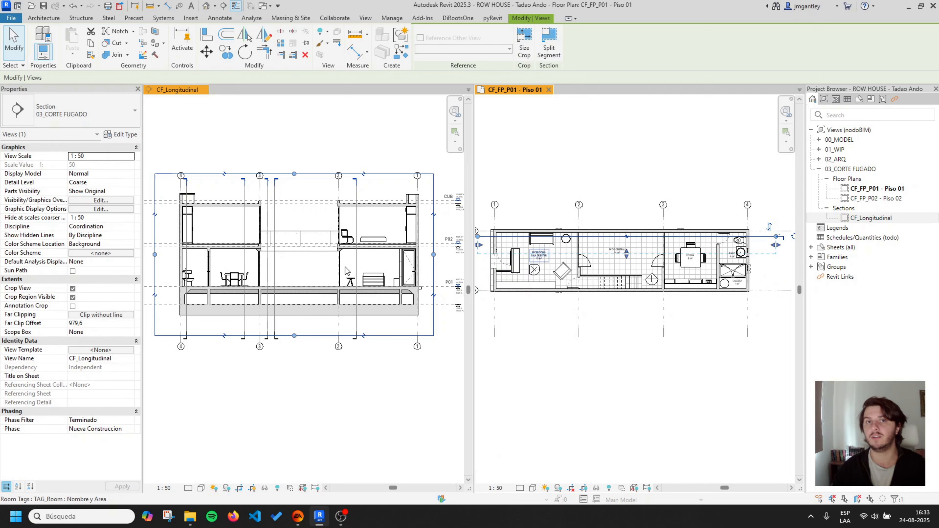
{"action": "left_click_drag", "start_coordinate": [626, 255], "coordinate": [628, 318]}
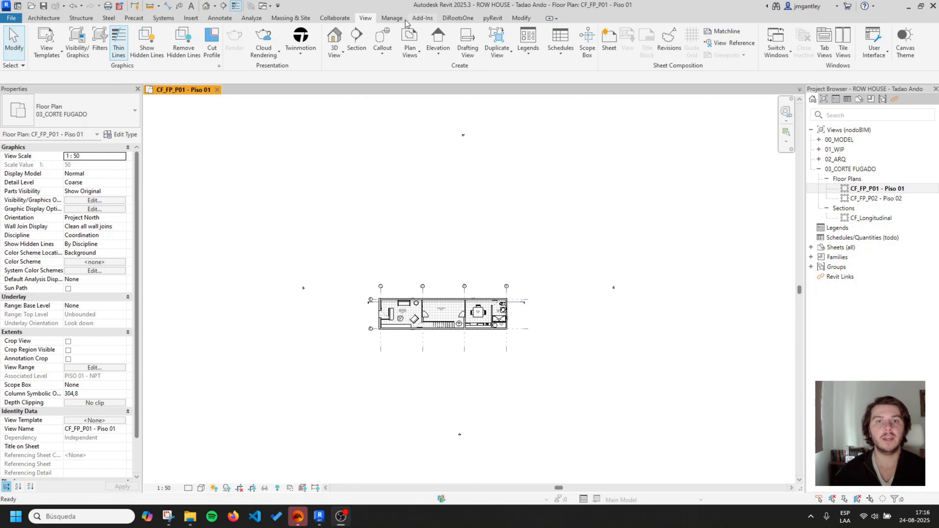
- Place a perspective camera centred on the house, with its eye far outside the grid B wall and its target beyond grid A
{"action": "left_click", "coordinate": [339, 59]}
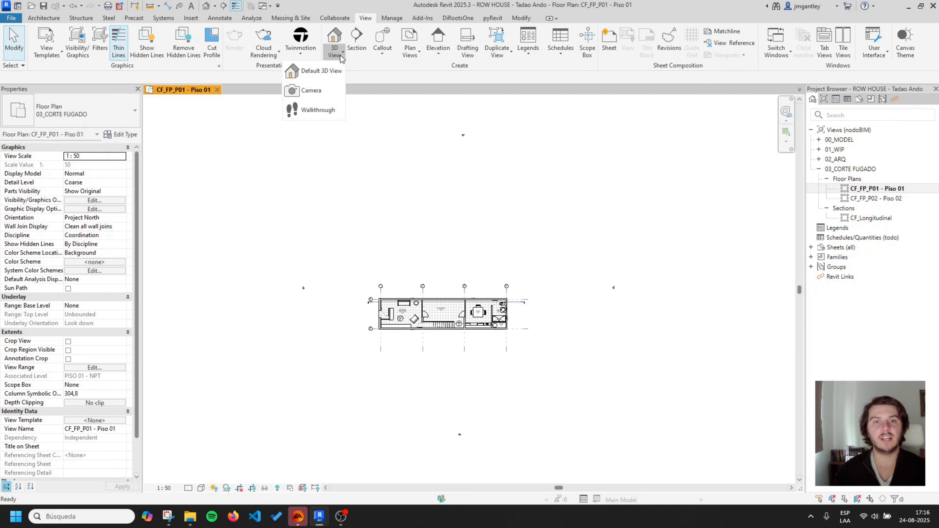
{"action": "left_click", "coordinate": [311, 90]}
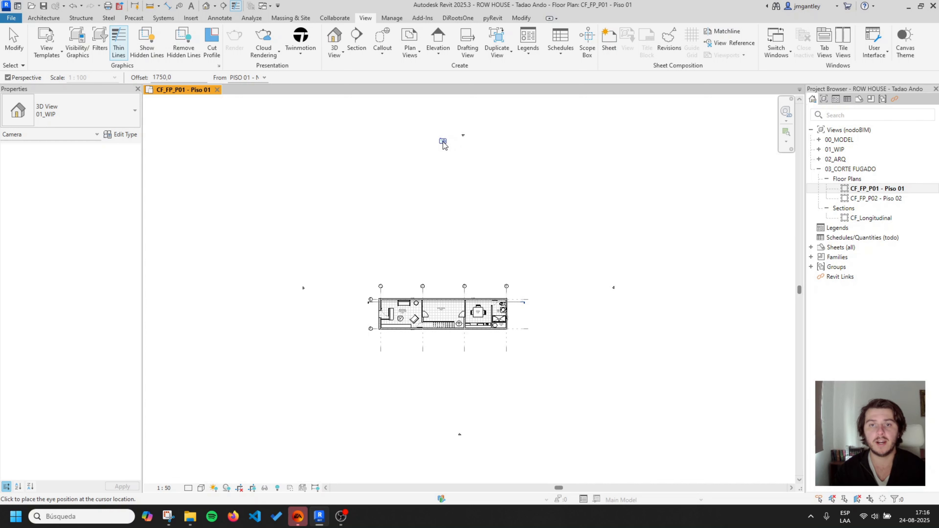
{"action": "left_click", "coordinate": [441, 147]}
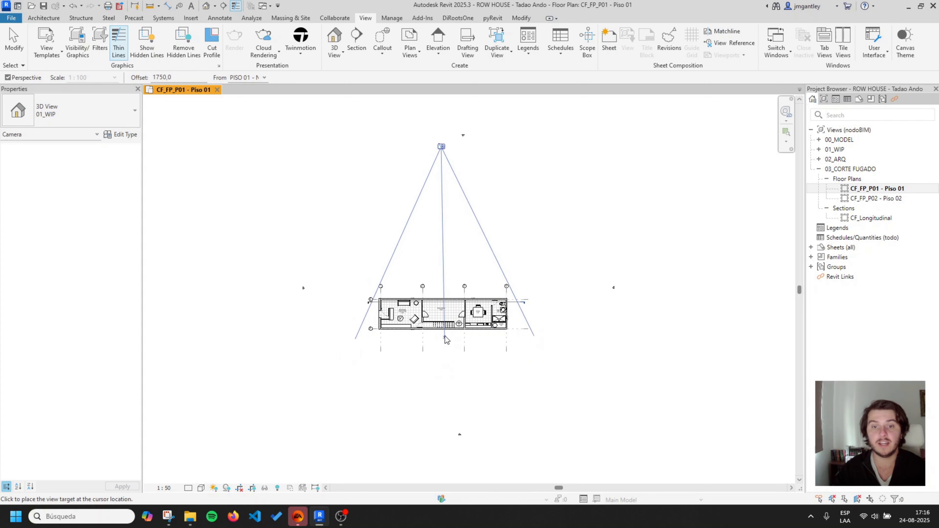
{"action": "left_click", "coordinate": [444, 384]}
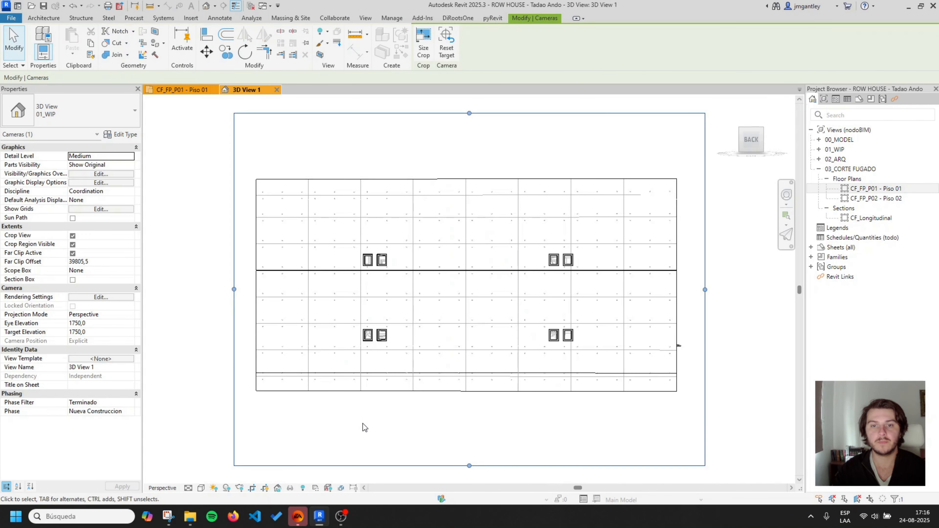
- Rename the new camera view as CF_Fuga
{"action": "left_click", "coordinate": [112, 366]}
{"action": "key", "text": "Caps_Lock"}
{"action": "type", "text": "C"}
{"action": "key", "text": "BackSpace"}
{"action": "key", "text": "Caps_Lock"}
{"action": "type", "text": "CF"}
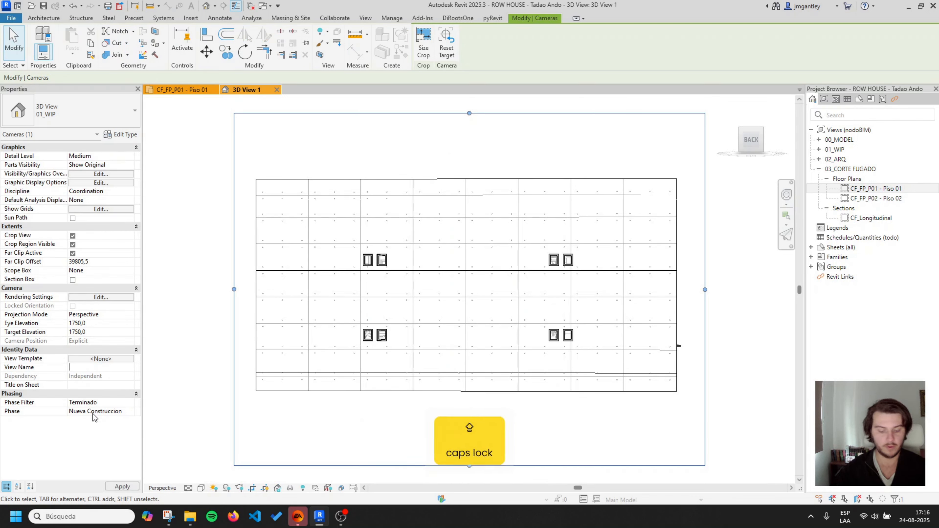
{"action": "type", "text": "_"}
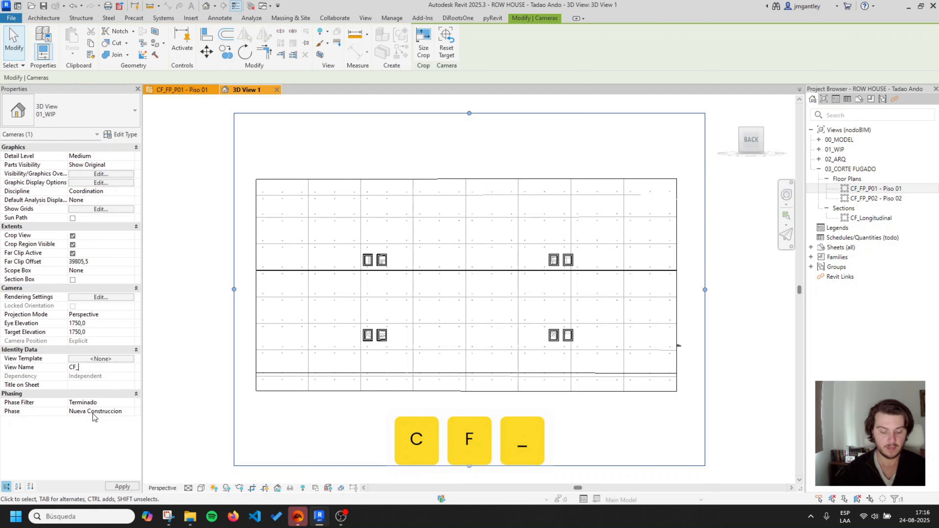
{"action": "type", "text": "F"}
{"action": "key", "text": "Caps_Lock"}
{"action": "type", "text": "uga"}
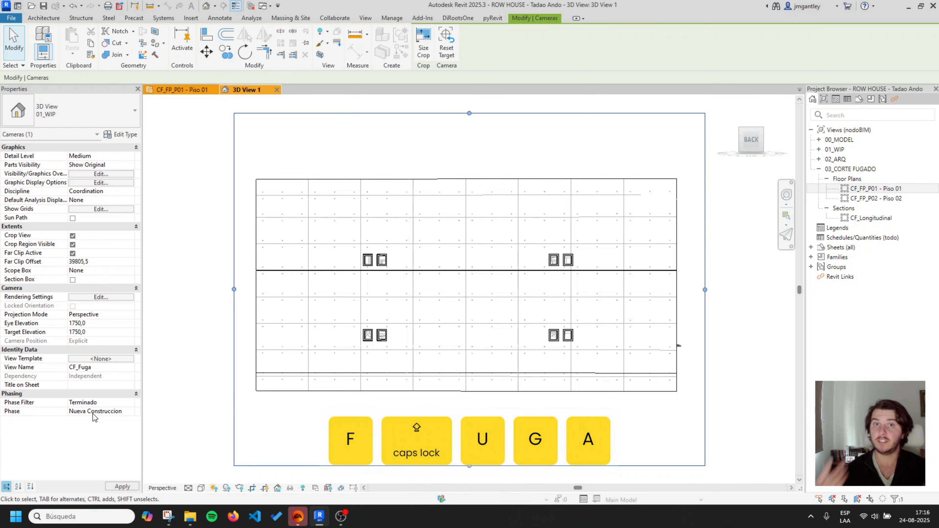
- Change the CF_Fuga camera view's type to 03_CORTE FUGADO
{"action": "left_click", "coordinate": [122, 111]}
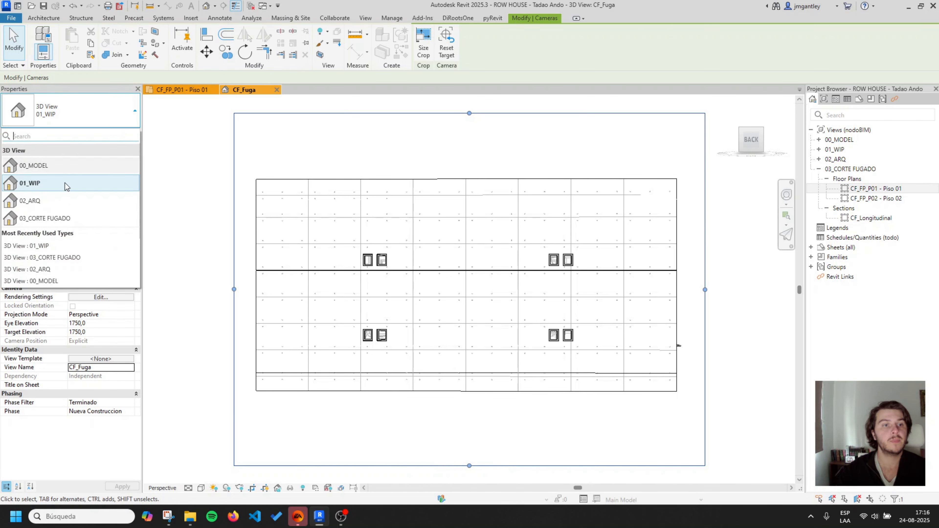
{"action": "left_click", "coordinate": [60, 221]}
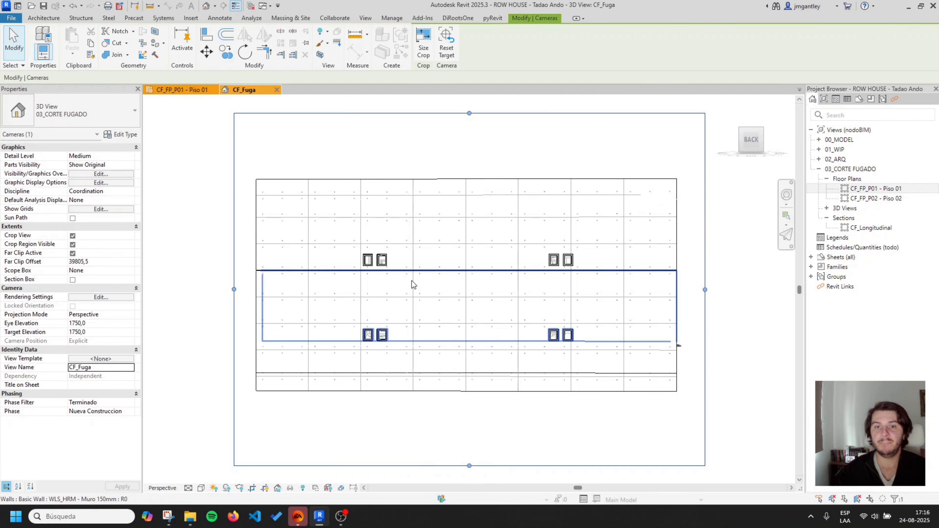
{"action": "scroll", "coordinate": [310, 279], "scroll_direction": "down", "scroll_amount": 1}
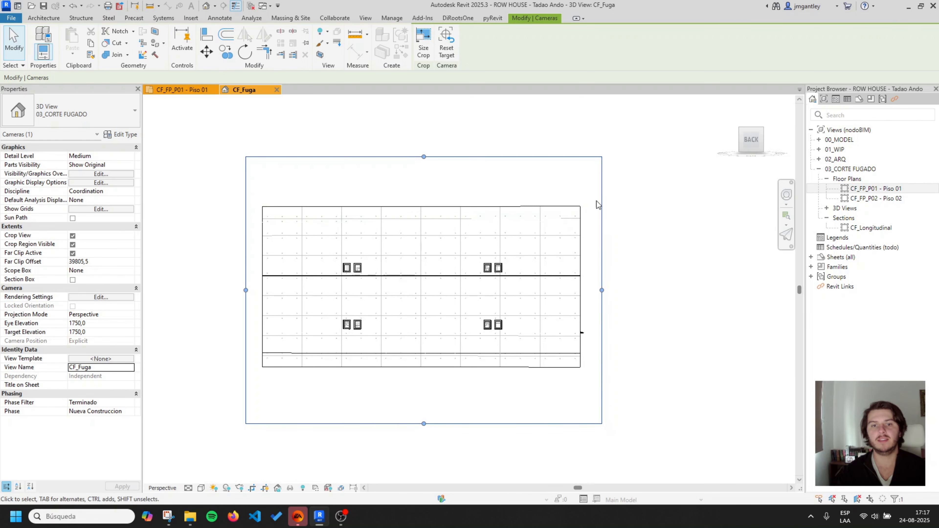
{"action": "middle_click_drag", "start_coordinate": [419, 182], "coordinate": [457, 175]}
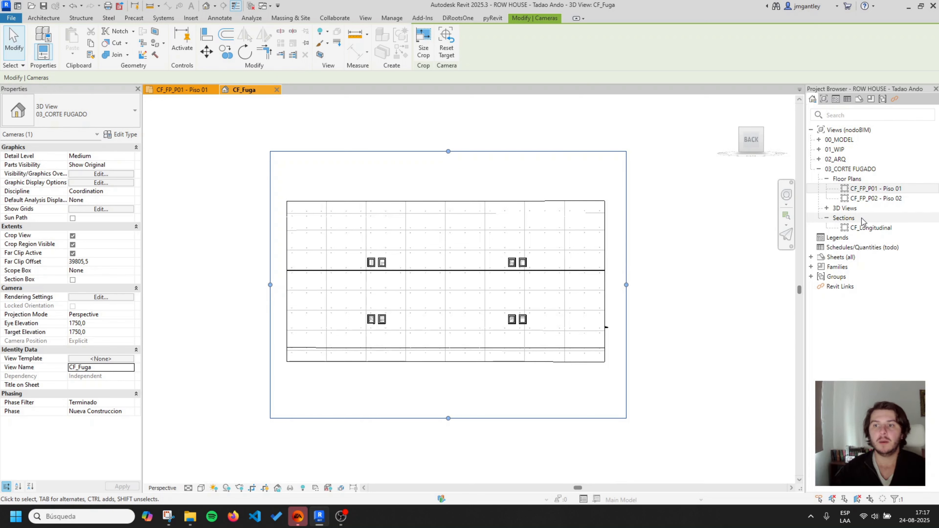
- Orient the CF_Fuga camera view to the section CF_Longitudinal using the navigation wheel's options
{"action": "left_click", "coordinate": [786, 198]}
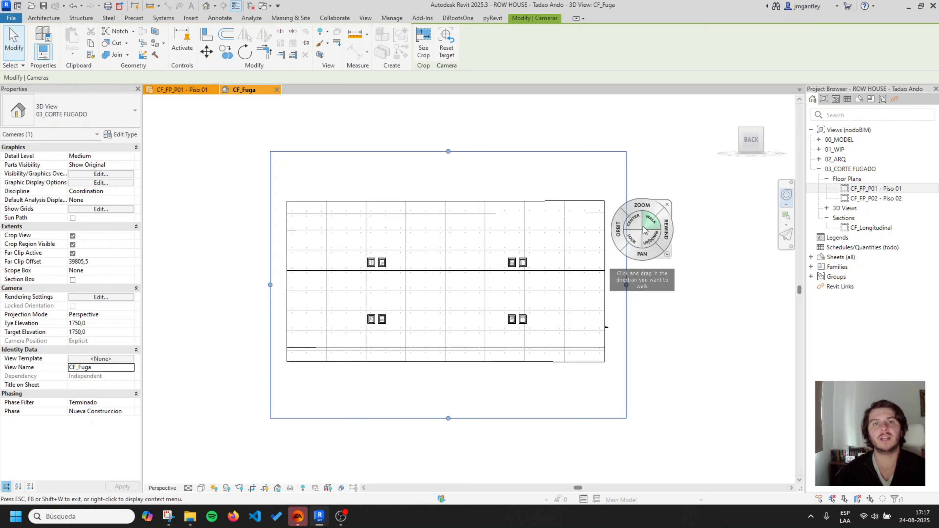
{"action": "right_click", "coordinate": [644, 228]}
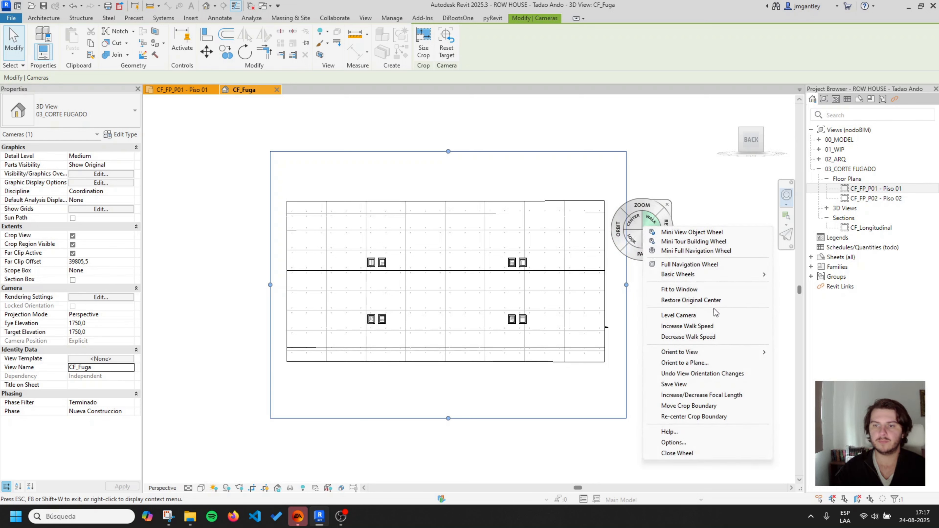
{"action": "mouse_move", "coordinate": [713, 352]}
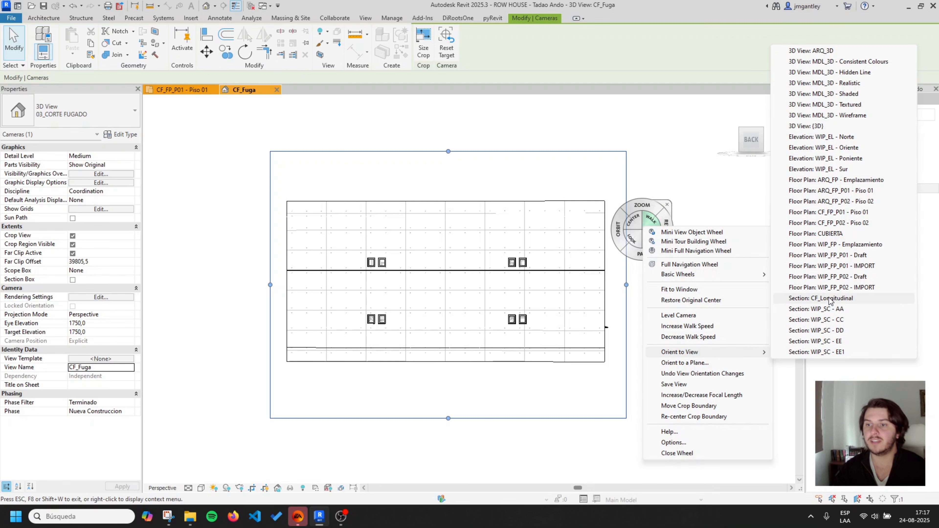
{"action": "left_click", "coordinate": [844, 300]}
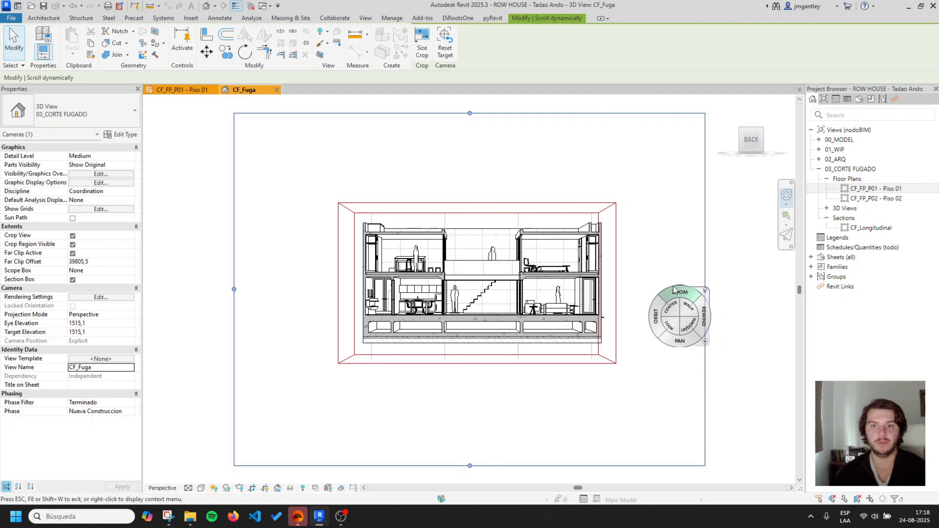
{"action": "key", "text": "Escape"}
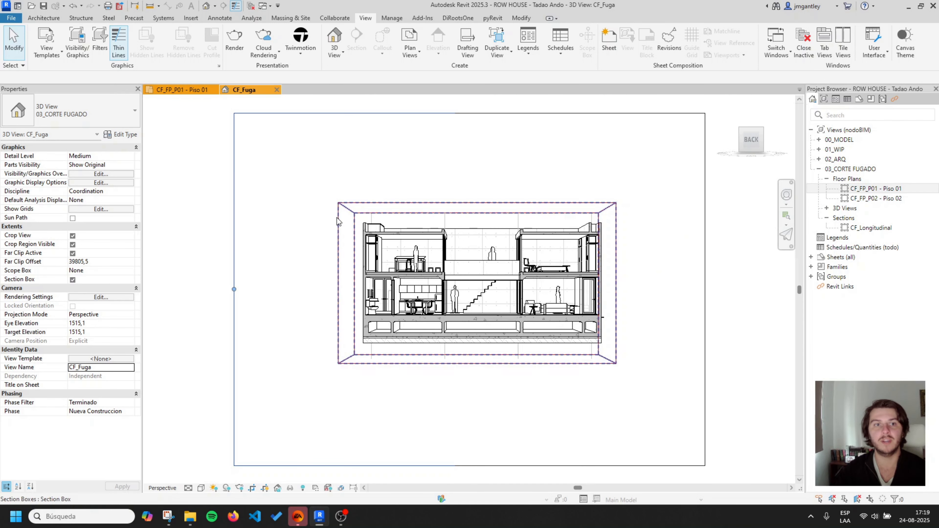
- Show the CF_Fuga camera in the CF_FP_P01 - Piso 01 floor plan and examine its position and field of view
{"action": "left_click", "coordinate": [182, 87]}
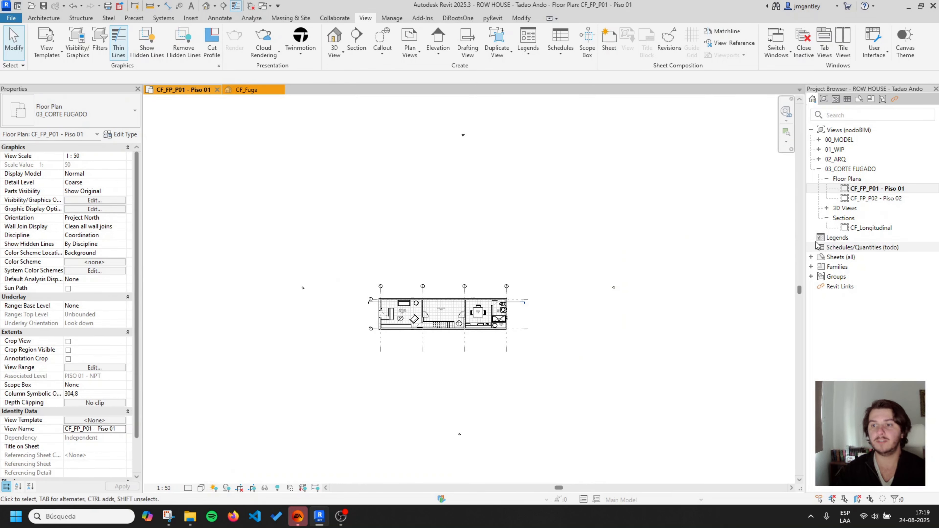
{"action": "left_click", "coordinate": [826, 209]}
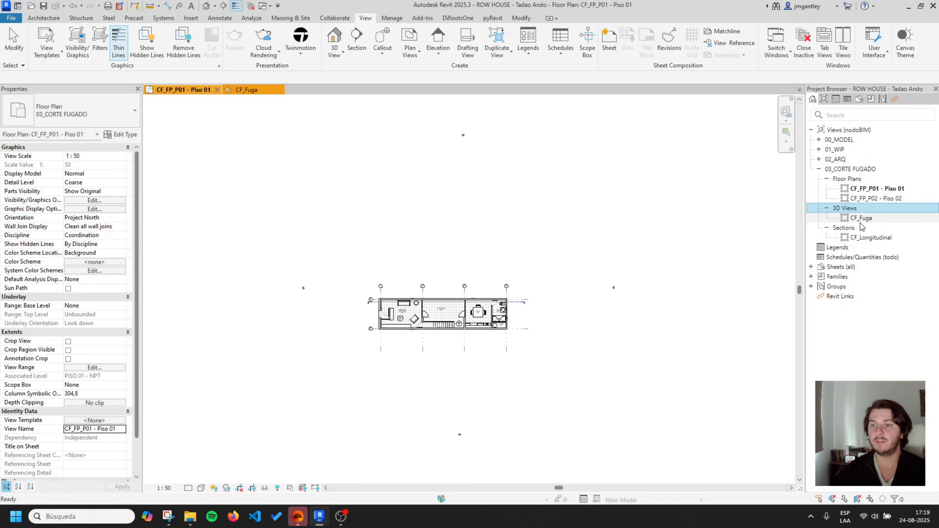
{"action": "right_click", "coordinate": [874, 217]}
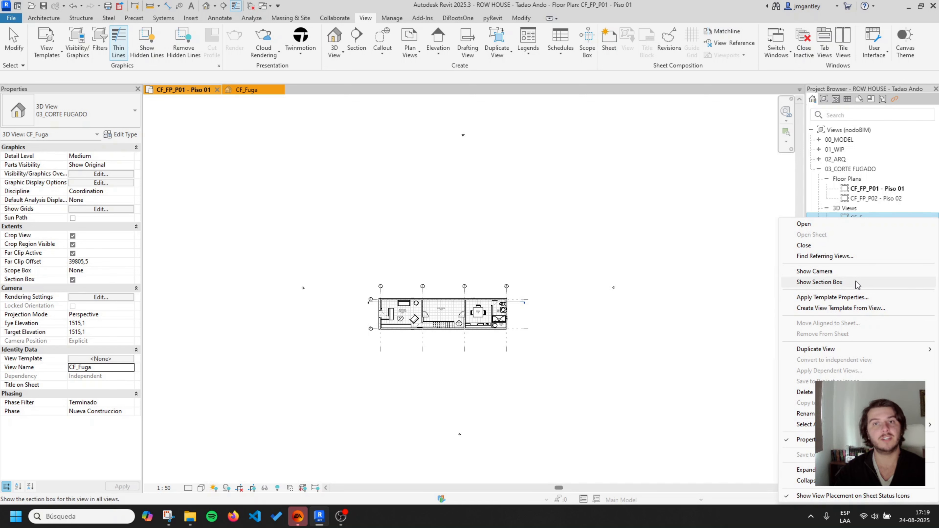
{"action": "left_click", "coordinate": [850, 271]}
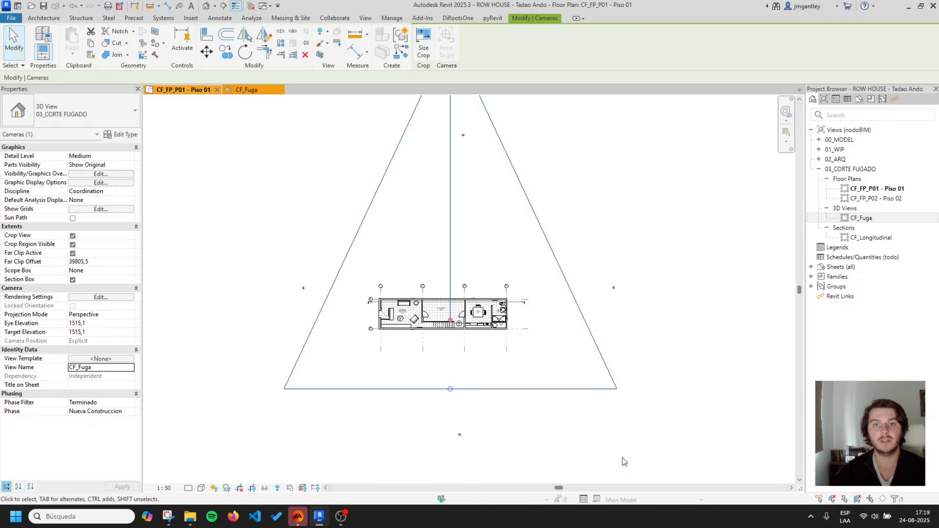
{"action": "scroll", "coordinate": [459, 402], "scroll_direction": "down", "scroll_amount": 4}
{"action": "scroll", "coordinate": [459, 355], "scroll_direction": "up", "scroll_amount": 5}
{"action": "scroll", "coordinate": [459, 355], "scroll_direction": "up", "scroll_amount": 3}
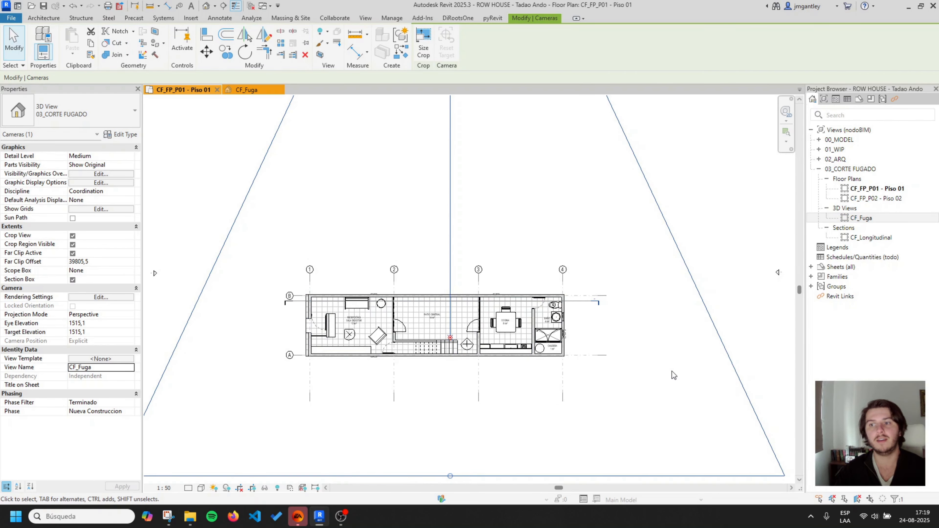
{"action": "scroll", "coordinate": [647, 355], "scroll_direction": "down", "scroll_amount": 2}
- Show CF_Fuga's section box in the floor plan to check how it cuts the house
{"action": "right_click", "coordinate": [872, 218]}
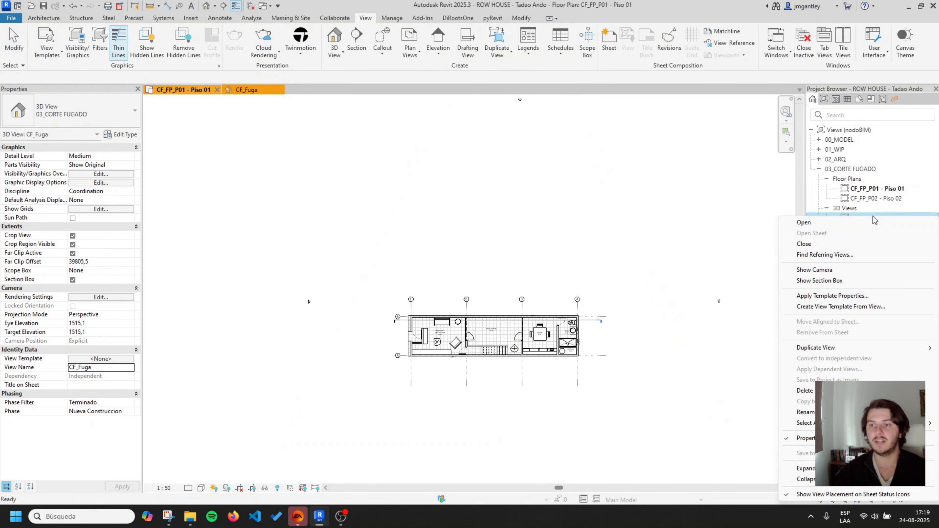
{"action": "left_click", "coordinate": [860, 284]}
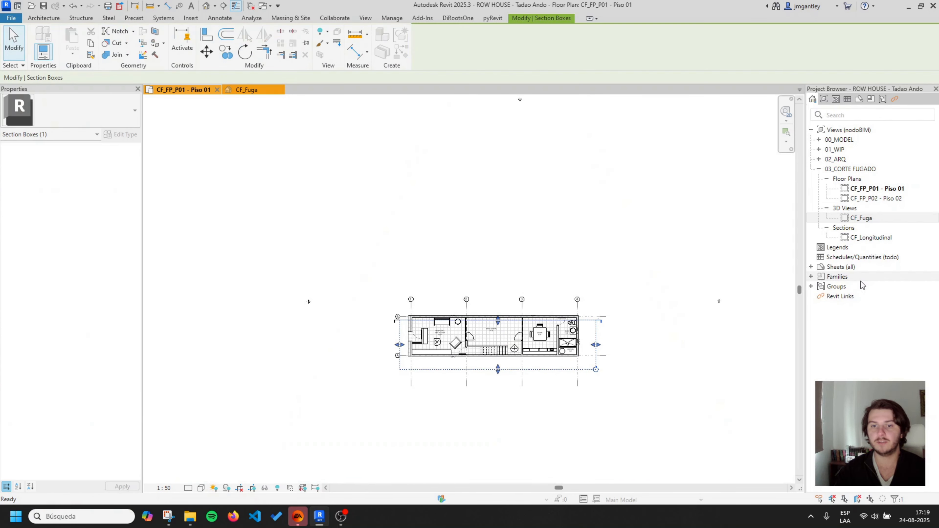
{"action": "scroll", "coordinate": [589, 396], "scroll_direction": "up", "scroll_amount": 4}
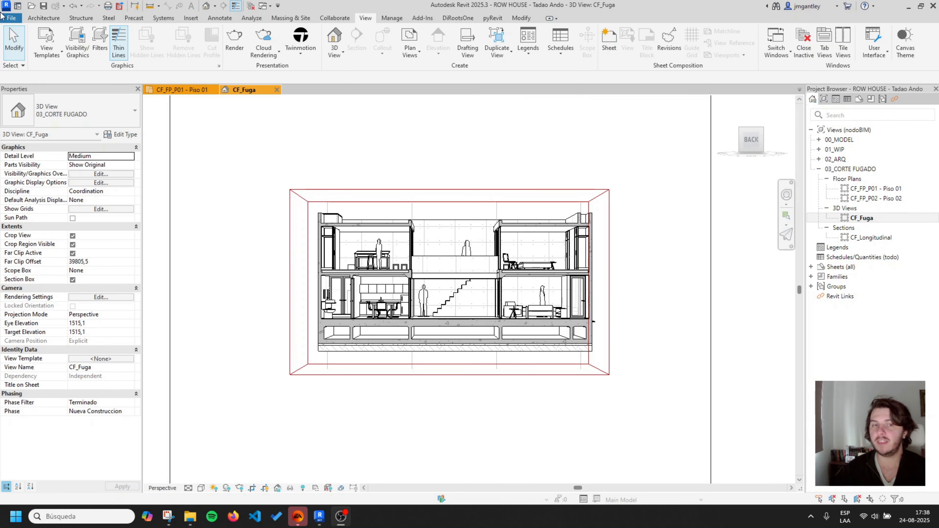
- Move the CF_Fuga camera nearer to the house with the navigation wheel's Zoom tool to strengthen the perspective depth
{"action": "left_click", "coordinate": [786, 197]}
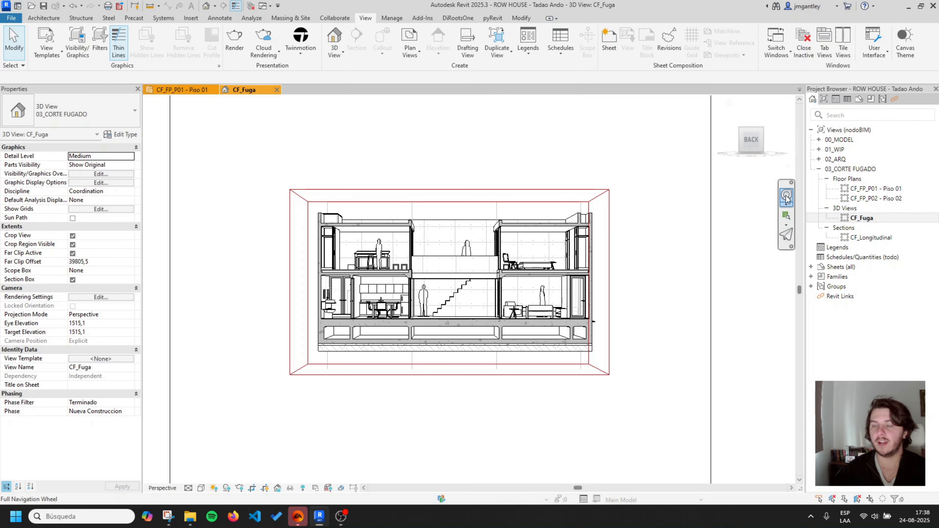
{"action": "left_click", "coordinate": [786, 196]}
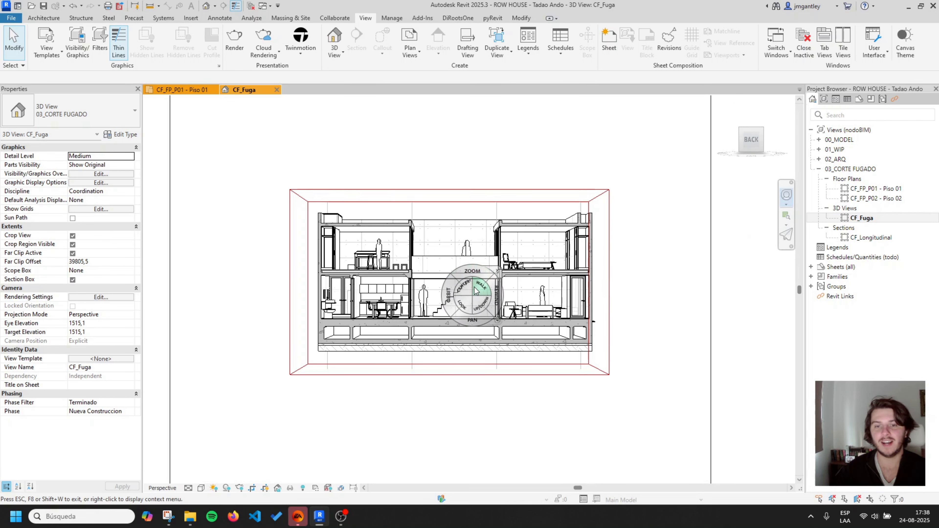
{"action": "mouse_move", "coordinate": [474, 276]}
{"action": "left_mouse_down"}
{"action": "mouse_move", "coordinate": [473, 227]}
{"action": "mouse_move", "coordinate": [475, 273]}
{"action": "mouse_move", "coordinate": [481, 247]}
{"action": "left_mouse_up"}
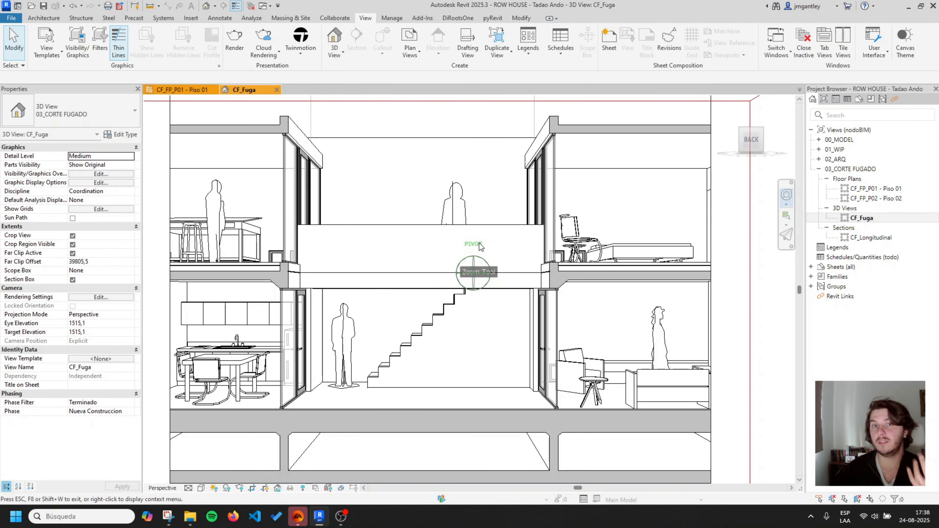
{"action": "left_click_drag", "start_coordinate": [480, 246], "coordinate": [484, 281]}
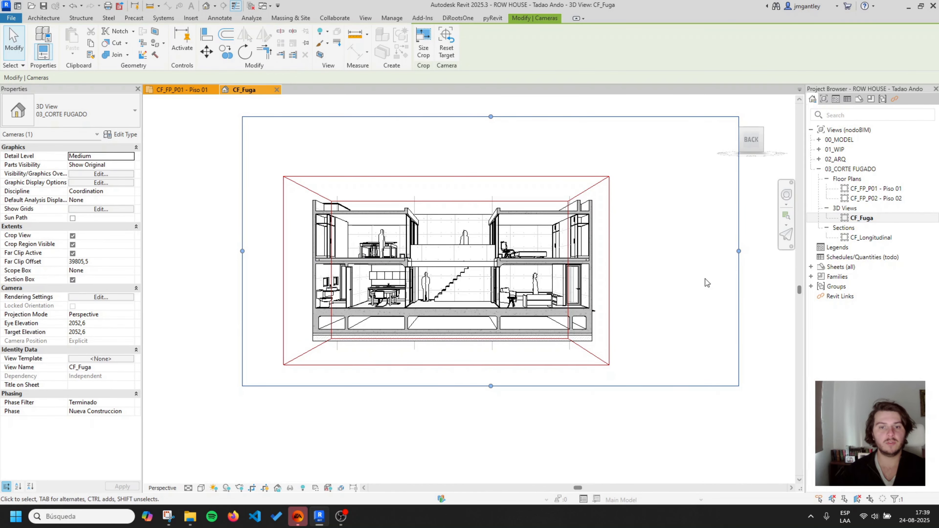
- Lower the CF_Fuga camera to an eye elevation of about 1140 with the navigation wheel's Pan tool
{"action": "left_click", "coordinate": [786, 199]}
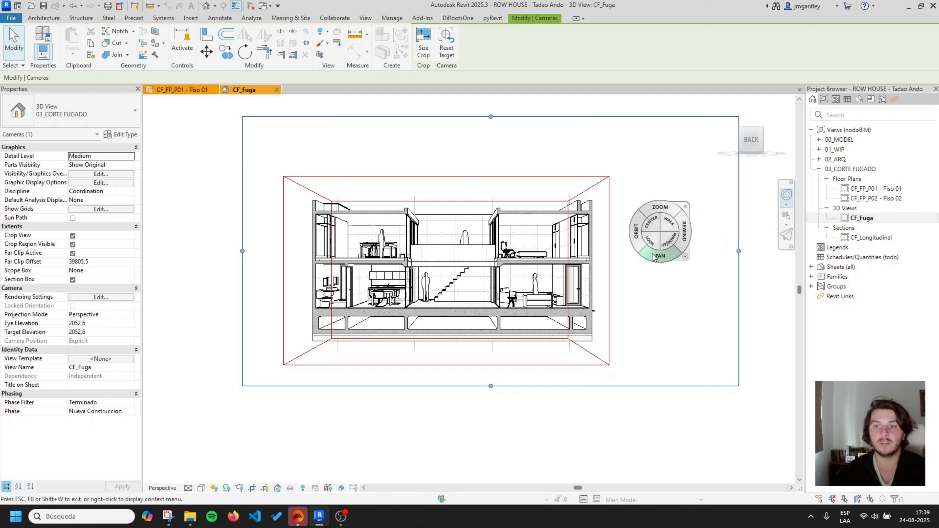
{"action": "left_click_drag", "start_coordinate": [652, 258], "coordinate": [654, 258]}
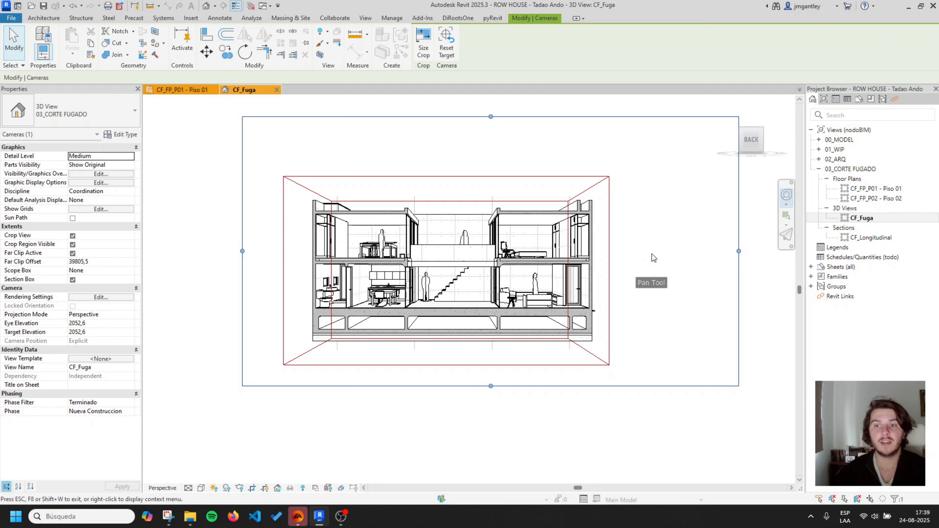
{"action": "left_click_drag", "start_coordinate": [653, 257], "coordinate": [655, 237]}
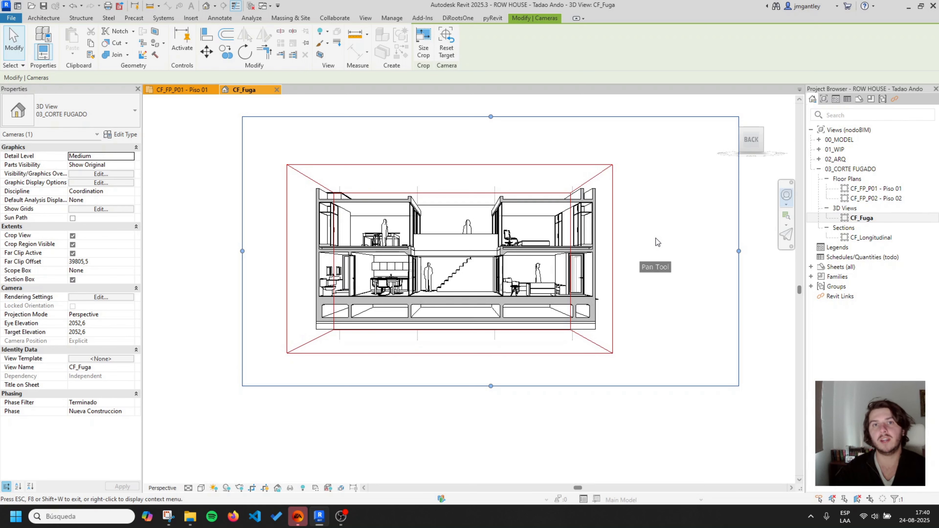
{"action": "left_click_drag", "start_coordinate": [657, 242], "coordinate": [657, 243]}
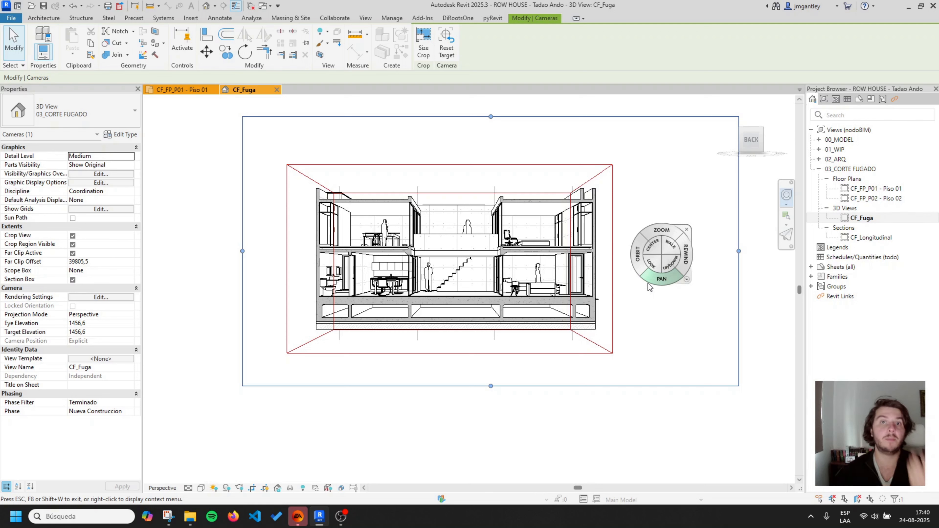
{"action": "left_click_drag", "start_coordinate": [632, 253], "coordinate": [478, 205]}
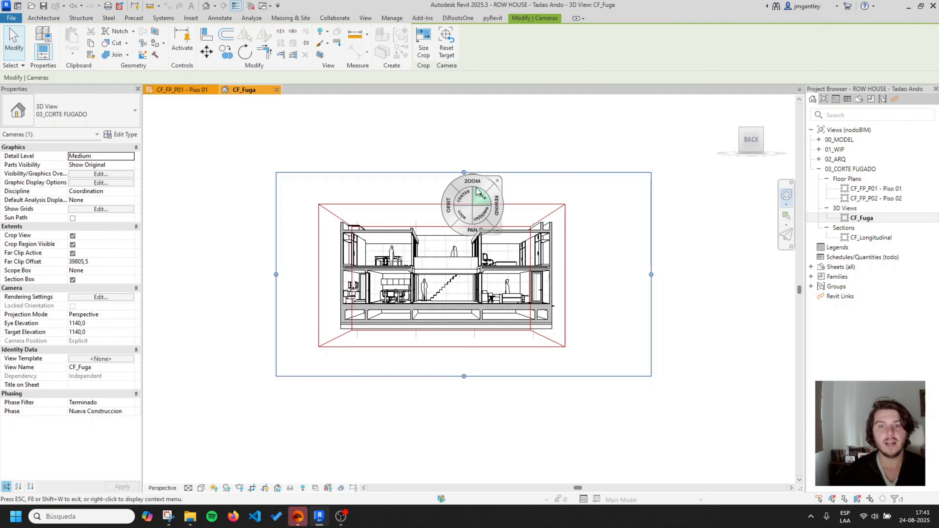
{"action": "key", "text": "Escape"}
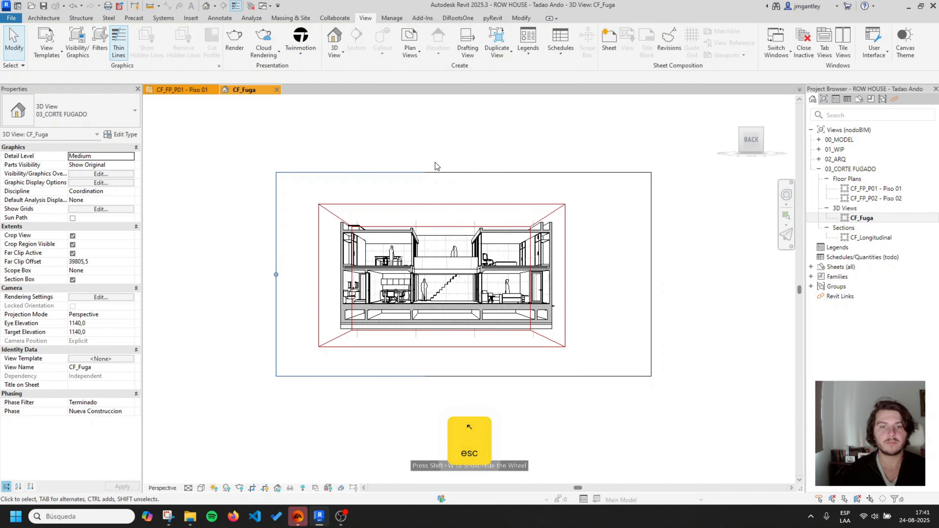
- Shrink the CF_Fuga crop region on all four sides to fit closely around the cut house
{"action": "left_click", "coordinate": [439, 173]}
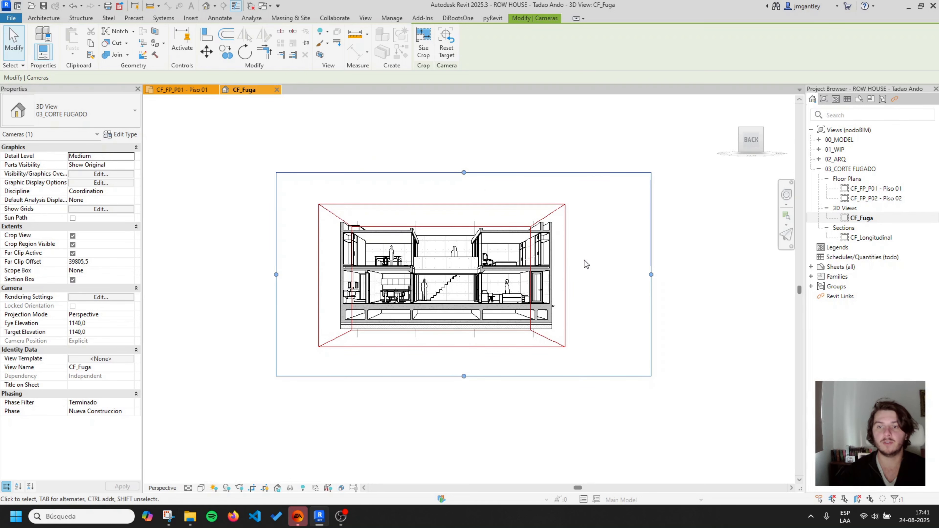
{"action": "scroll", "coordinate": [589, 258], "scroll_direction": "up", "scroll_amount": 1}
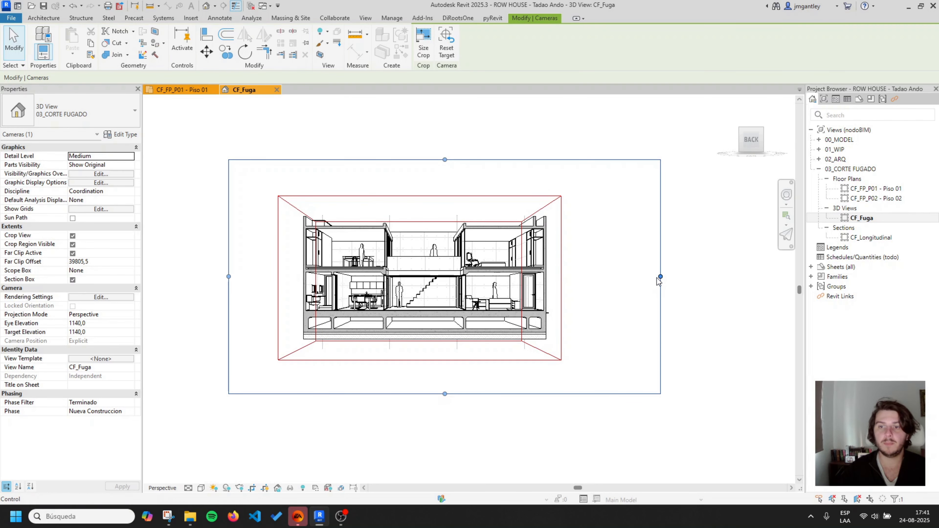
{"action": "left_click_drag", "start_coordinate": [660, 276], "coordinate": [542, 275]}
{"action": "left_click_drag", "start_coordinate": [229, 277], "coordinate": [300, 265]}
{"action": "left_click_drag", "start_coordinate": [424, 159], "coordinate": [423, 215]}
{"action": "left_click_drag", "start_coordinate": [424, 394], "coordinate": [424, 342]}
- Fine-tune the edges of the CF_Fuga crop region to meet the outline of the cut walls and foundation
{"action": "scroll", "coordinate": [444, 342], "scroll_direction": "up", "scroll_amount": 1}
{"action": "scroll", "coordinate": [569, 155], "scroll_direction": "up", "scroll_amount": 3}
{"action": "scroll", "coordinate": [629, 207], "scroll_direction": "up", "scroll_amount": 7}
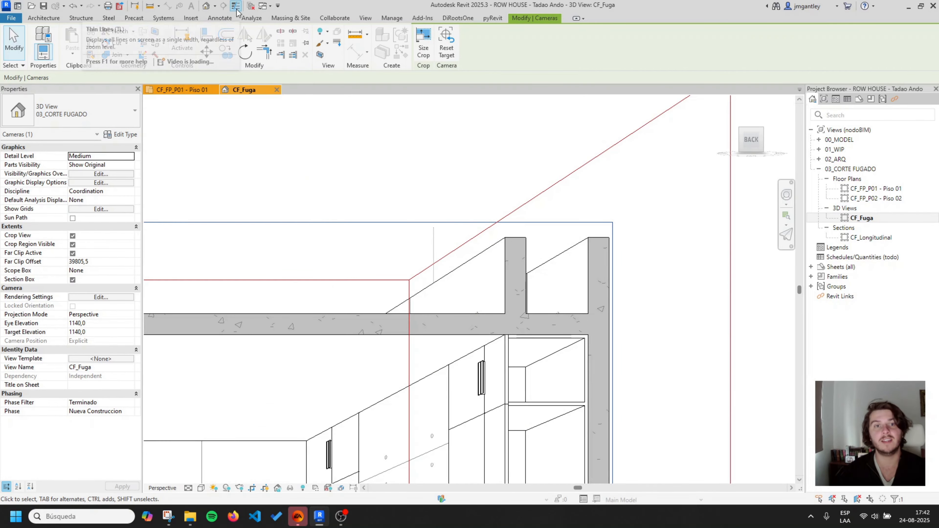
{"action": "left_click", "coordinate": [658, 237]}
{"action": "scroll", "coordinate": [561, 178], "scroll_direction": "down", "scroll_amount": 5}
{"action": "left_click", "coordinate": [554, 220]}
{"action": "middle_click_drag", "start_coordinate": [560, 410], "coordinate": [632, 301]}
{"action": "scroll", "coordinate": [633, 301], "scroll_direction": "up", "scroll_amount": 2}
{"action": "scroll", "coordinate": [702, 333], "scroll_direction": "down", "scroll_amount": 4}
{"action": "left_click_drag", "start_coordinate": [415, 172], "coordinate": [415, 174]}
{"action": "scroll", "coordinate": [455, 369], "scroll_direction": "up", "scroll_amount": 5}
{"action": "left_click_drag", "start_coordinate": [458, 300], "coordinate": [462, 281]}
{"action": "scroll", "coordinate": [517, 296], "scroll_direction": "down", "scroll_amount": 6}
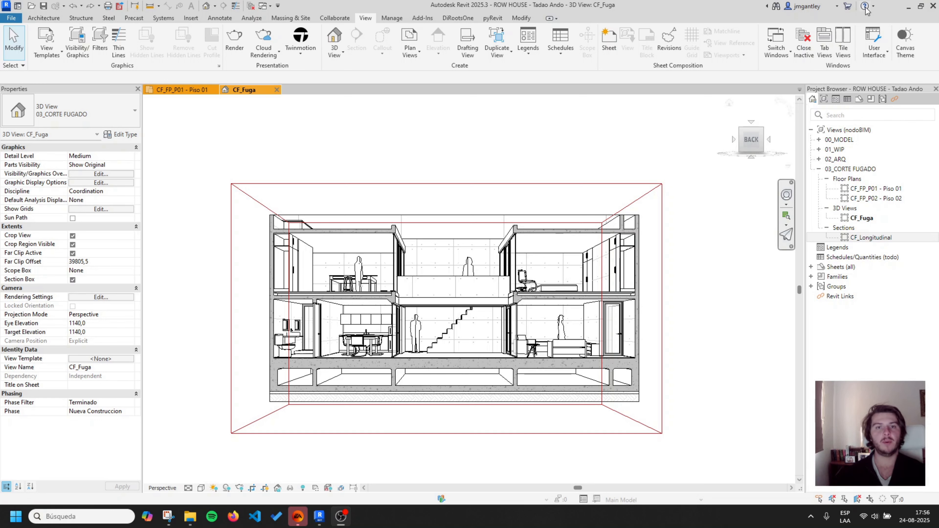
- Create a new sheet without a title block
{"action": "left_click", "coordinate": [608, 45]}
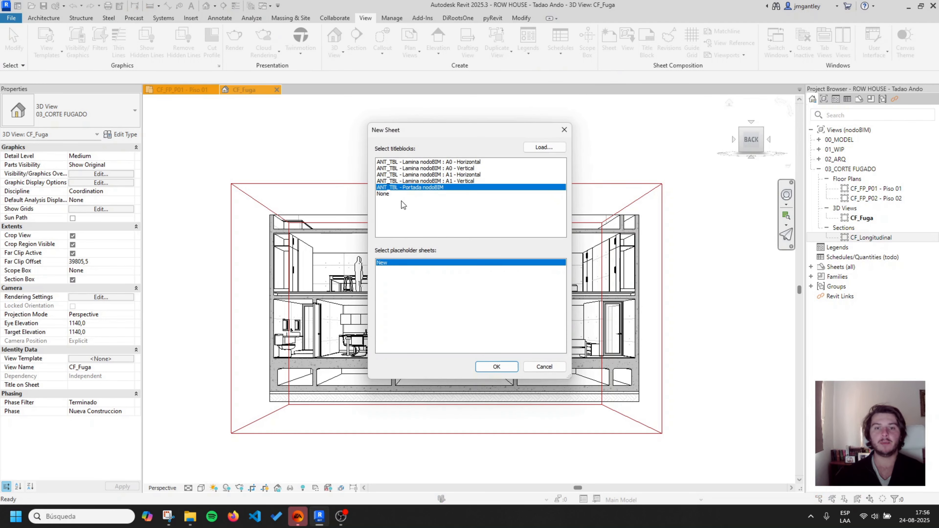
{"action": "left_click", "coordinate": [388, 194]}
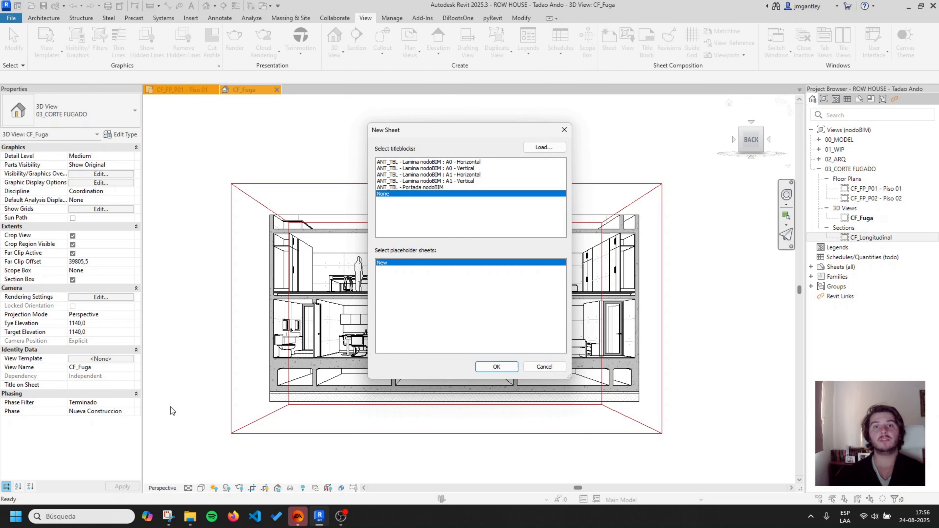
{"action": "left_click", "coordinate": [495, 366]}
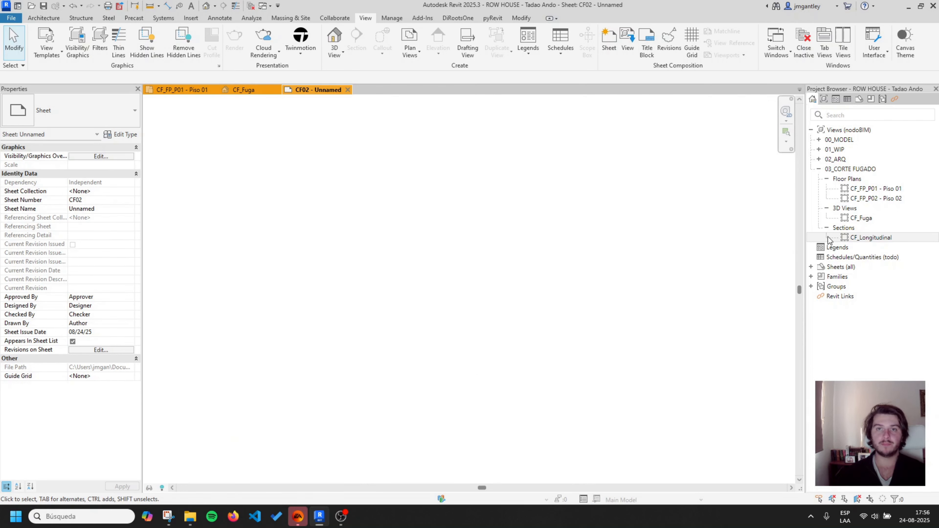
- Place the CF_Fuga perspective view on the new sheet
{"action": "left_click", "coordinate": [876, 219]}
{"action": "left_click_drag", "start_coordinate": [869, 220], "coordinate": [472, 285]}
{"action": "left_click", "coordinate": [465, 292]}
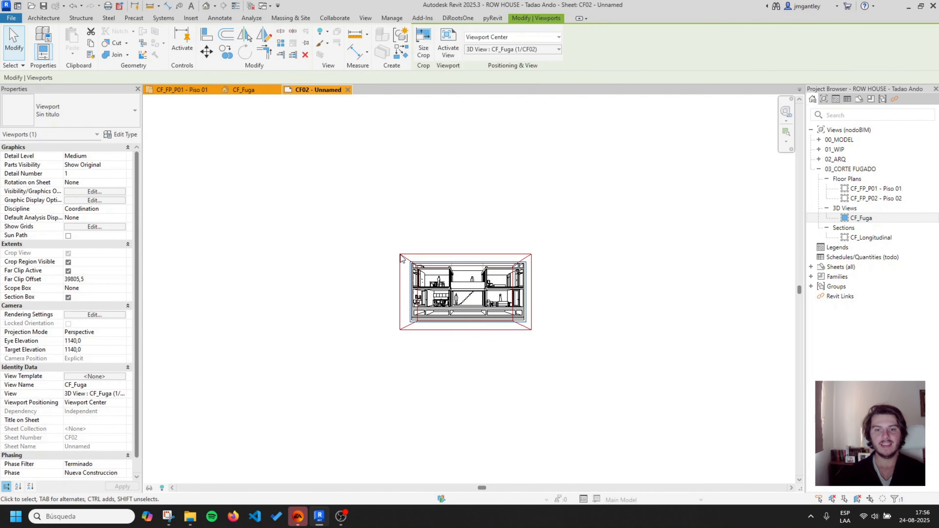
- Place the CF_Longitudinal section on the sheet to the right of the CF_Fuga perspective
{"action": "left_click", "coordinate": [879, 238]}
{"action": "left_click_drag", "start_coordinate": [879, 240], "coordinate": [599, 243]}
{"action": "left_click", "coordinate": [602, 347]}
{"action": "scroll", "coordinate": [562, 286], "scroll_direction": "up", "scroll_amount": 3}
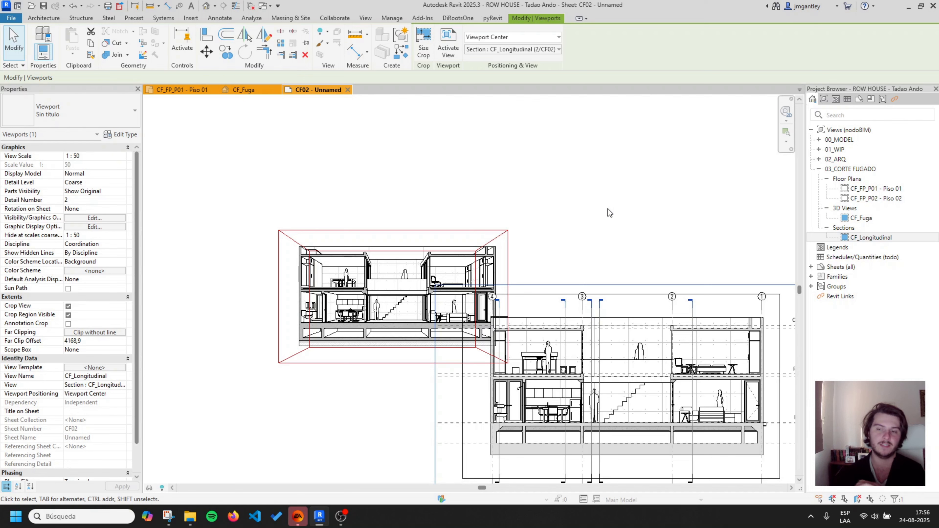
{"action": "key", "text": "z"}
{"action": "key", "text": "f"}
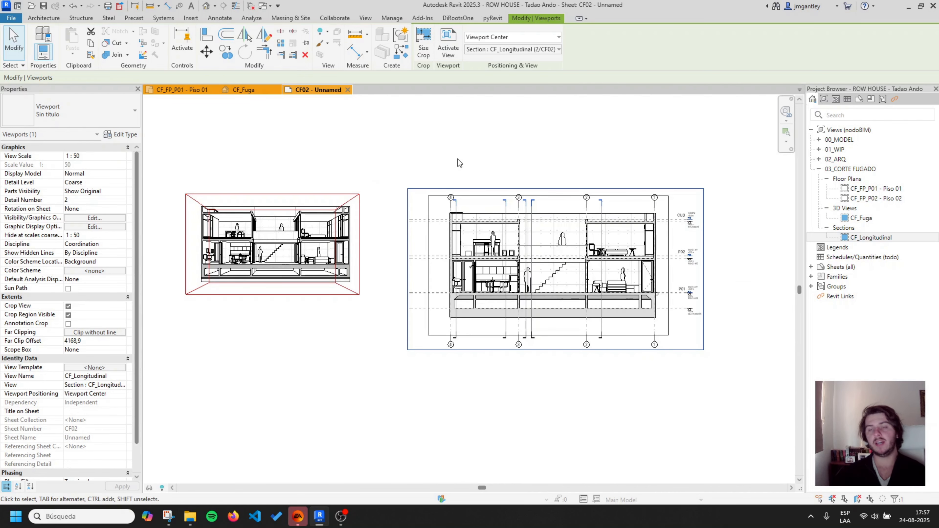
{"action": "scroll", "coordinate": [652, 240], "scroll_direction": "up", "scroll_amount": 3}
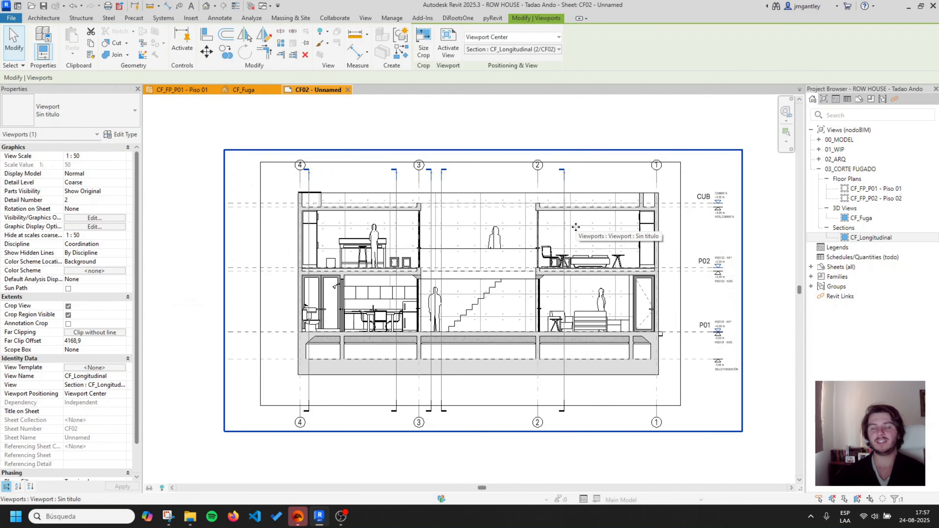
{"action": "scroll", "coordinate": [490, 208], "scroll_direction": "up", "scroll_amount": 2}
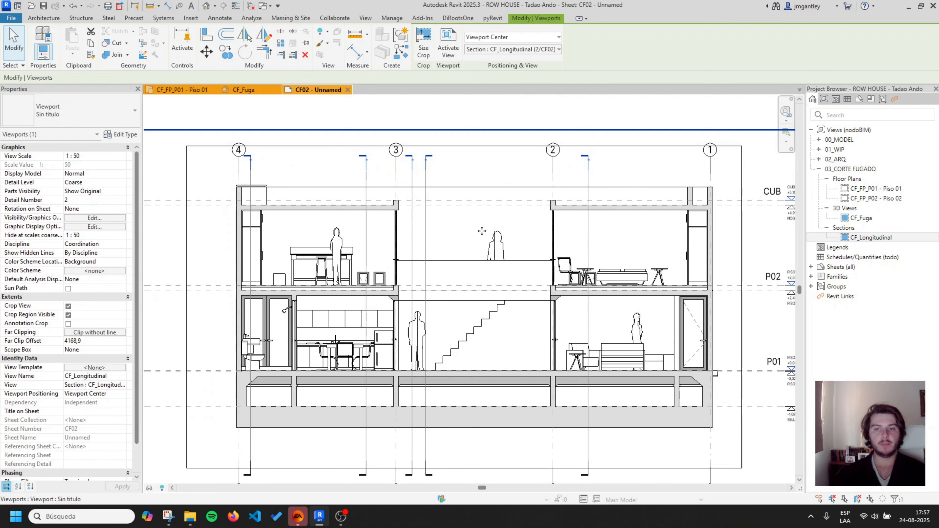
- Give the CF_Longitudinal viewport a 1:50 view scale and set its far clip offset to 1 mm
{"action": "scroll", "coordinate": [465, 217], "scroll_direction": "down", "scroll_amount": 2}
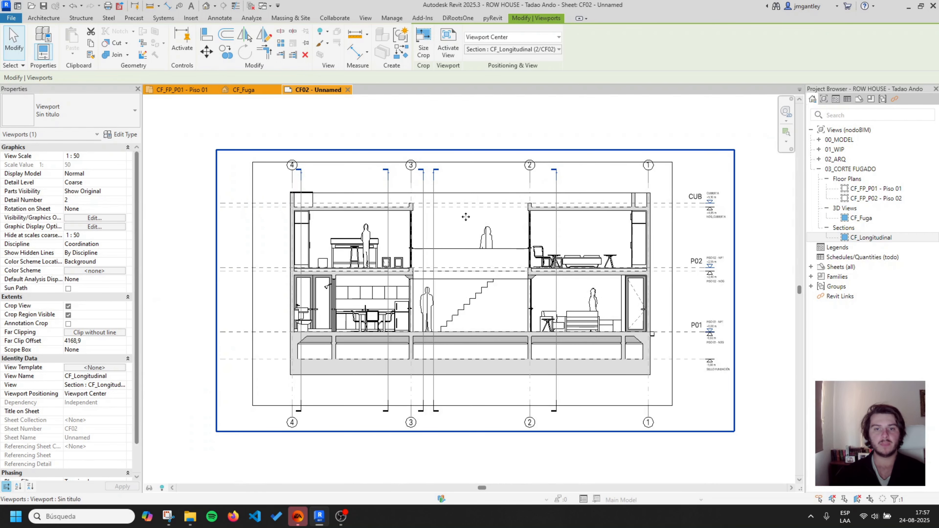
{"action": "left_click", "coordinate": [120, 156]}
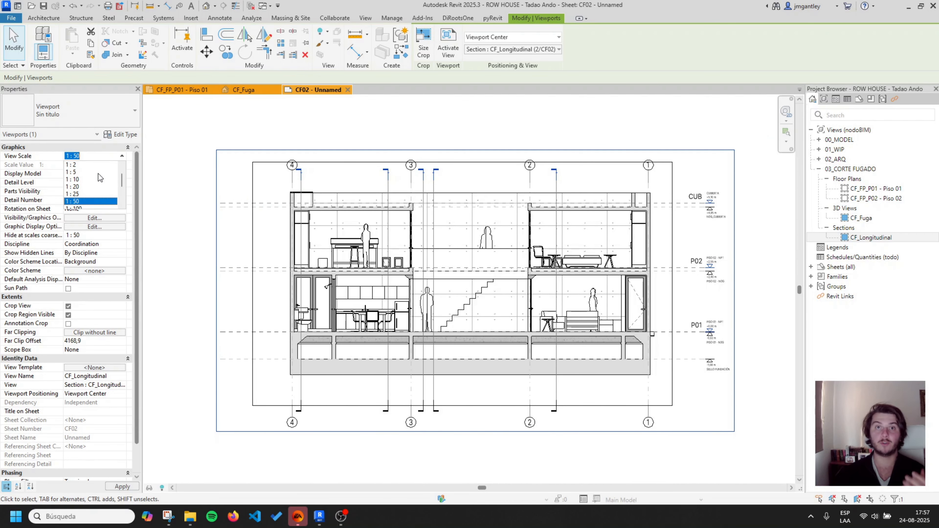
{"action": "left_click", "coordinate": [90, 201]}
{"action": "middle_click_drag", "start_coordinate": [475, 291], "coordinate": [440, 271]}
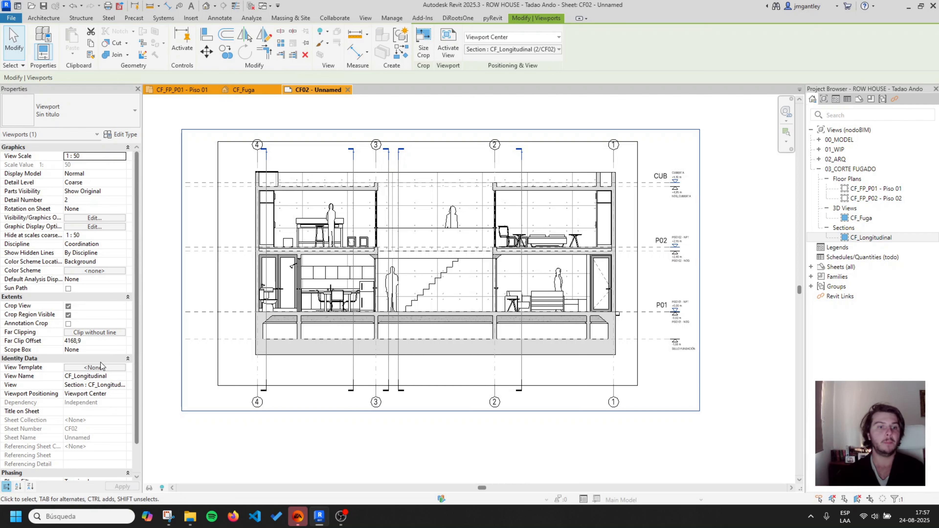
{"action": "left_click", "coordinate": [81, 341]}
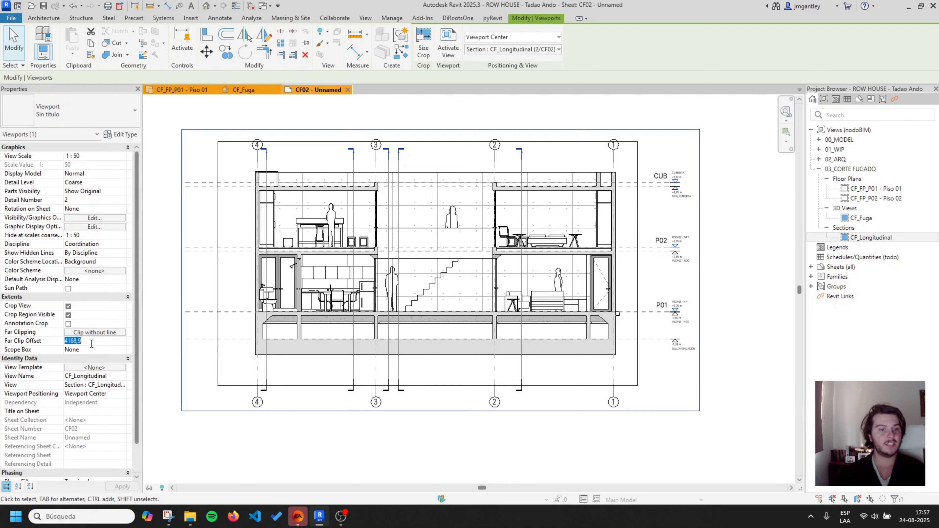
{"action": "type", "text": "1MM"}
{"action": "key", "text": "Return"}
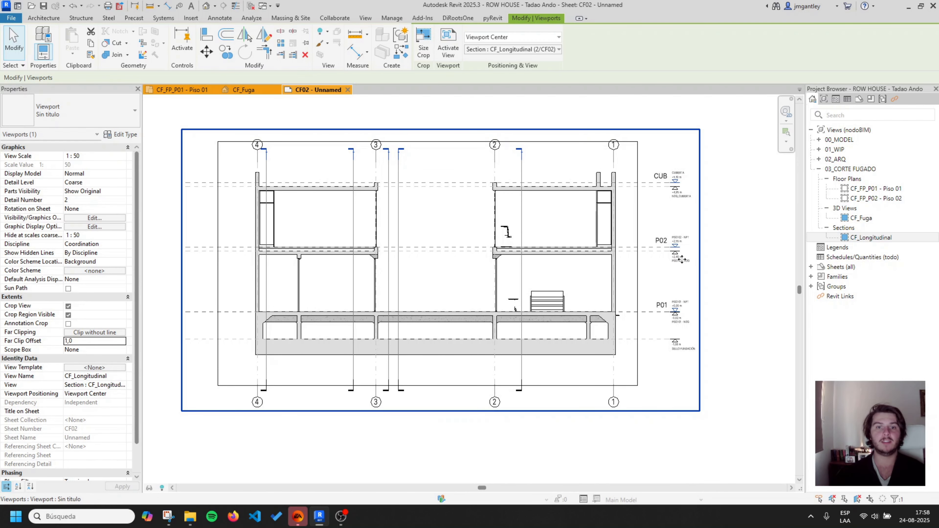
- Turn on thin line display for measuring the CF_Longitudinal section from its parapet corner at grid 4
{"action": "left_click", "coordinate": [734, 171]}
{"action": "scroll", "coordinate": [723, 174], "scroll_direction": "down", "scroll_amount": 3}
{"action": "left_click", "coordinate": [511, 225]}
{"action": "left_click", "coordinate": [269, 230]}
{"action": "scroll", "coordinate": [263, 199], "scroll_direction": "up", "scroll_amount": 1}
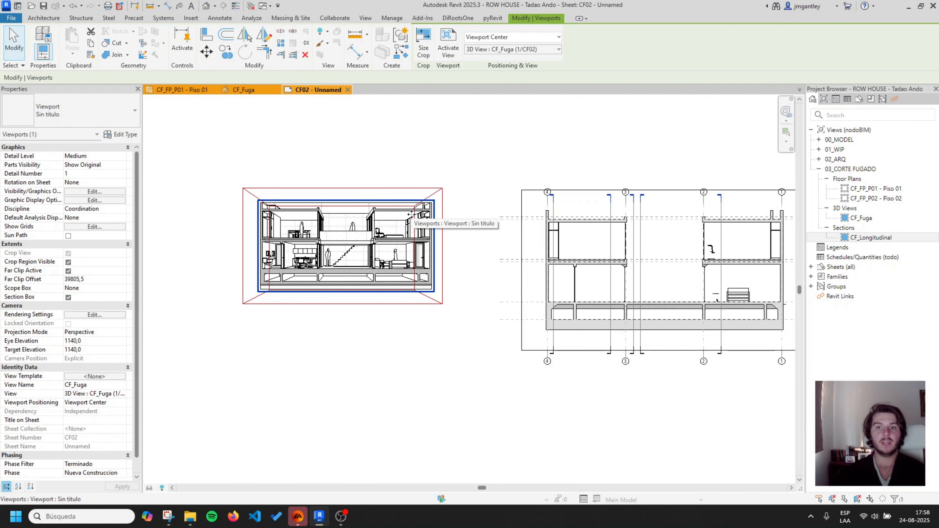
{"action": "middle_click_drag", "start_coordinate": [575, 211], "coordinate": [392, 205]}
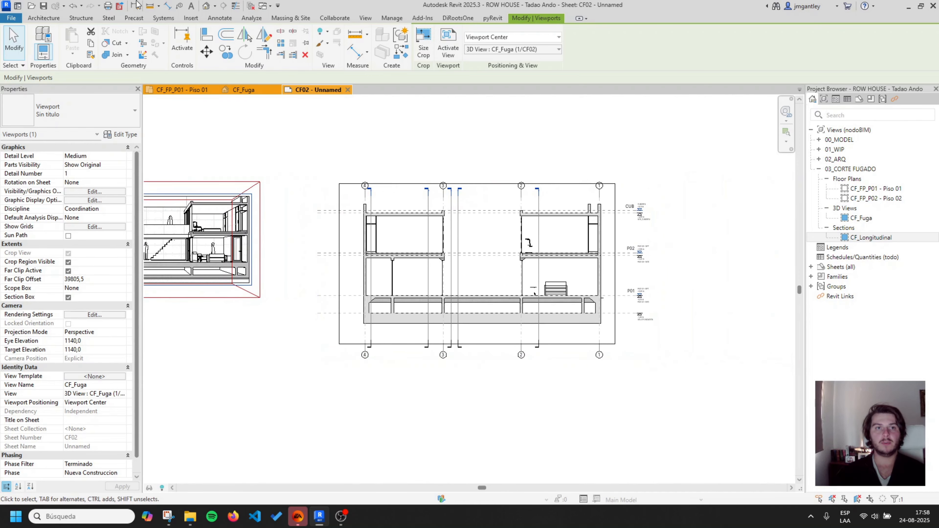
{"action": "left_click", "coordinate": [151, 7]}
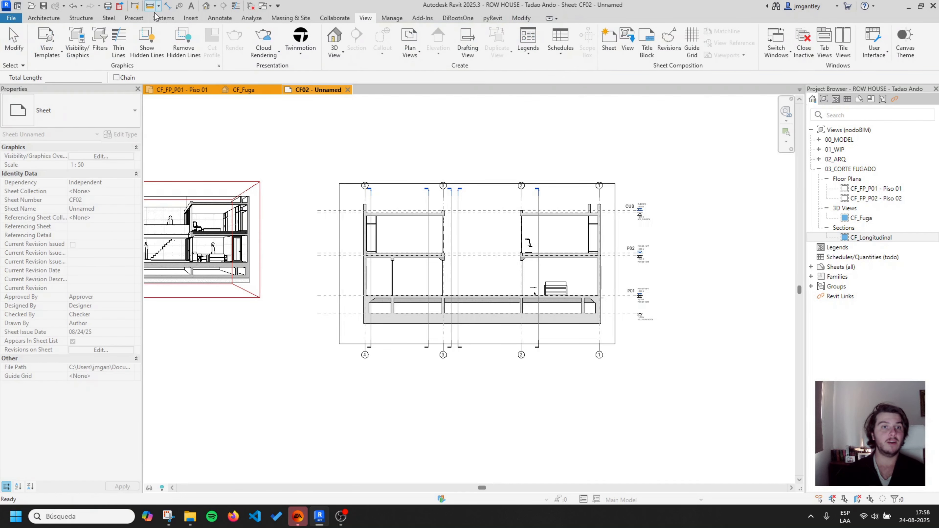
{"action": "scroll", "coordinate": [555, 196], "scroll_direction": "up", "scroll_amount": 3}
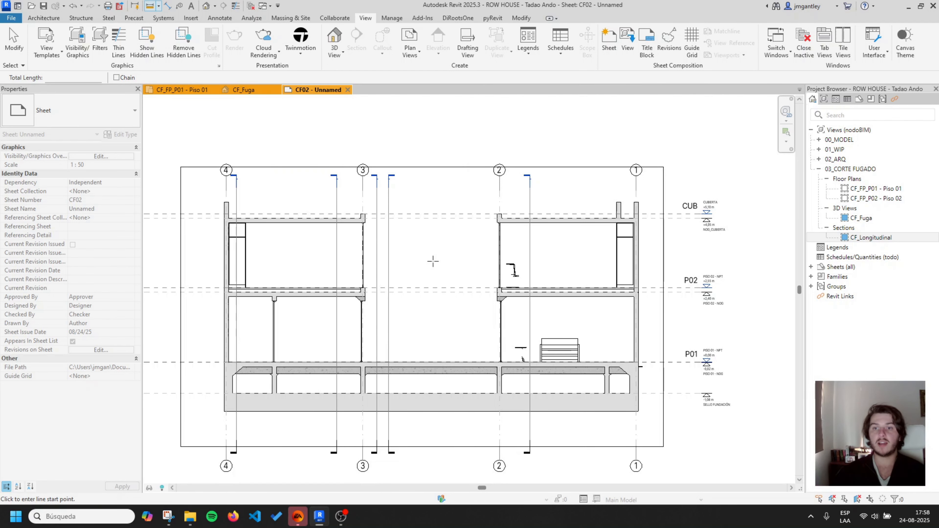
{"action": "scroll", "coordinate": [258, 197], "scroll_direction": "up", "scroll_amount": 1}
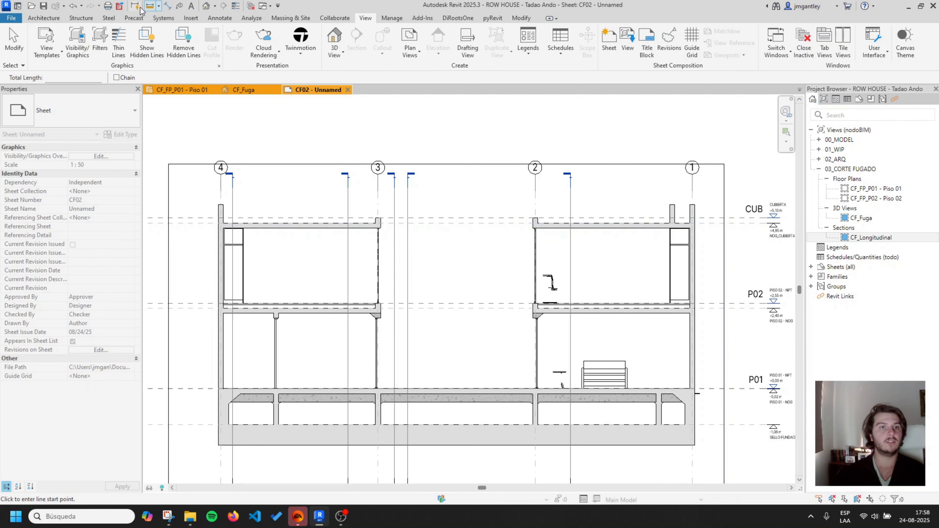
{"action": "scroll", "coordinate": [204, 175], "scroll_direction": "up", "scroll_amount": 7}
{"action": "scroll", "coordinate": [255, 262], "scroll_direction": "up", "scroll_amount": 8}
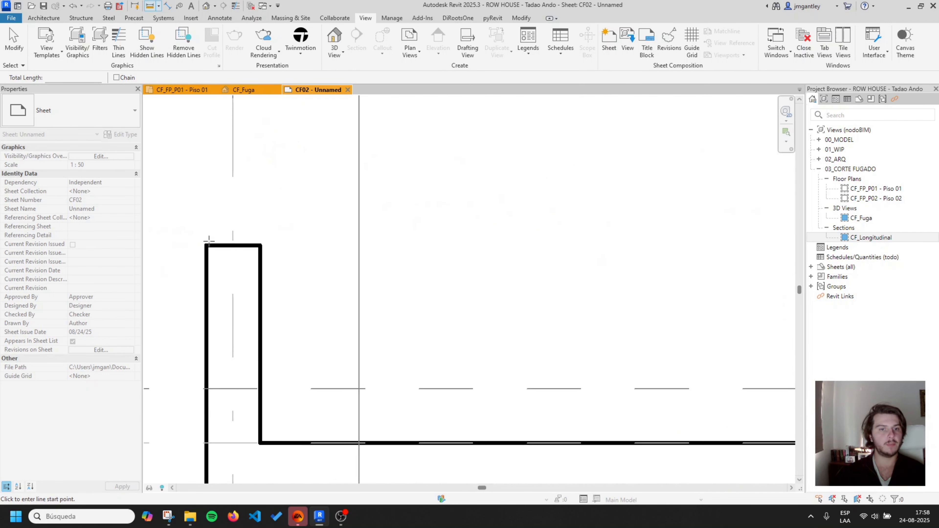
{"action": "left_click", "coordinate": [235, 6]}
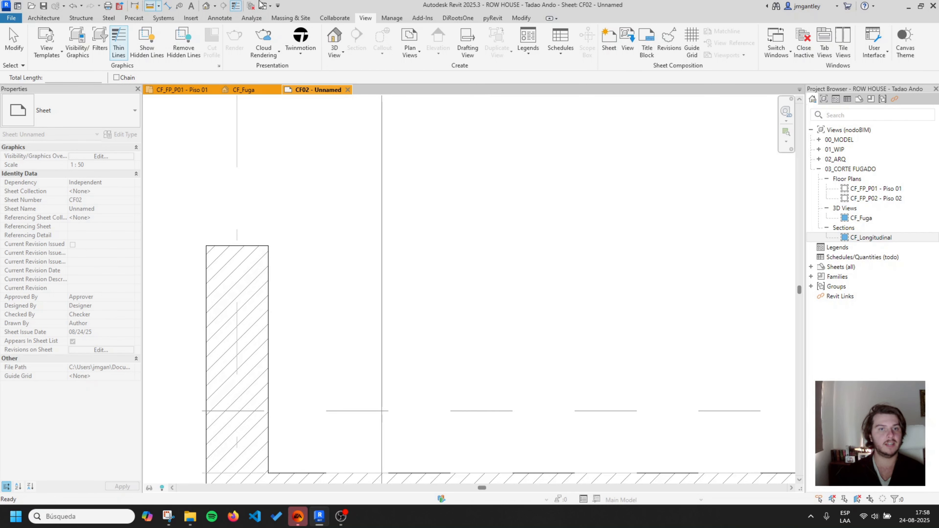
- Measure the section's overall width from the outer parapet corner at grid 4 to the outer corner at grid 1
{"action": "scroll", "coordinate": [203, 238], "scroll_direction": "up", "scroll_amount": 1}
{"action": "left_click", "coordinate": [207, 247]}
{"action": "scroll", "coordinate": [178, 210], "scroll_direction": "down", "scroll_amount": 6}
{"action": "middle_click_drag", "start_coordinate": [674, 235], "coordinate": [313, 226]}
{"action": "scroll", "coordinate": [480, 201], "scroll_direction": "up", "scroll_amount": 5}
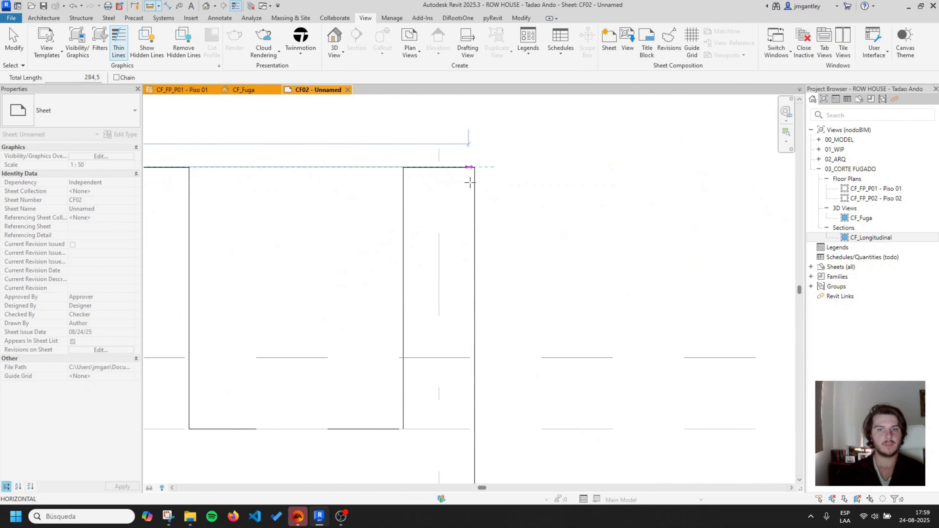
{"action": "scroll", "coordinate": [473, 174], "scroll_direction": "up", "scroll_amount": 2}
{"action": "left_click", "coordinate": [476, 163]}
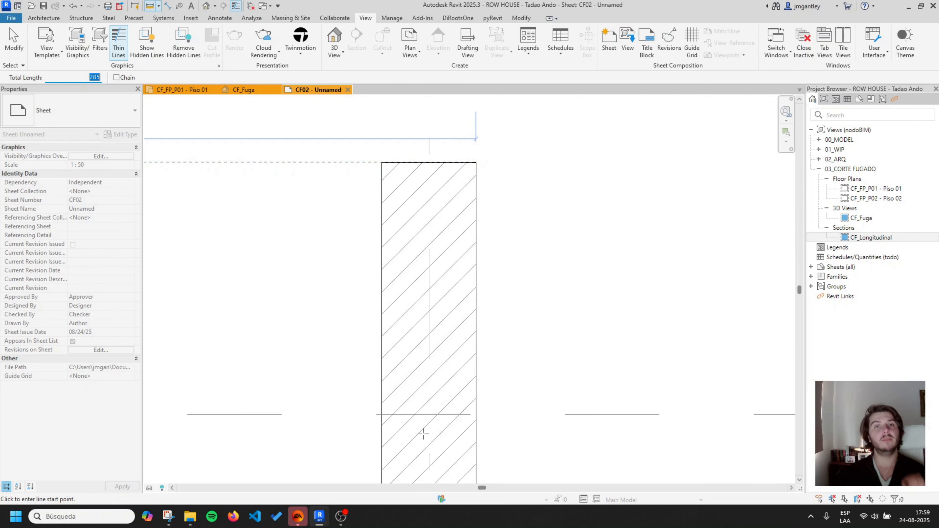
{"action": "scroll", "coordinate": [570, 324], "scroll_direction": "down", "scroll_amount": 5}
{"action": "scroll", "coordinate": [570, 324], "scroll_direction": "down", "scroll_amount": 3}
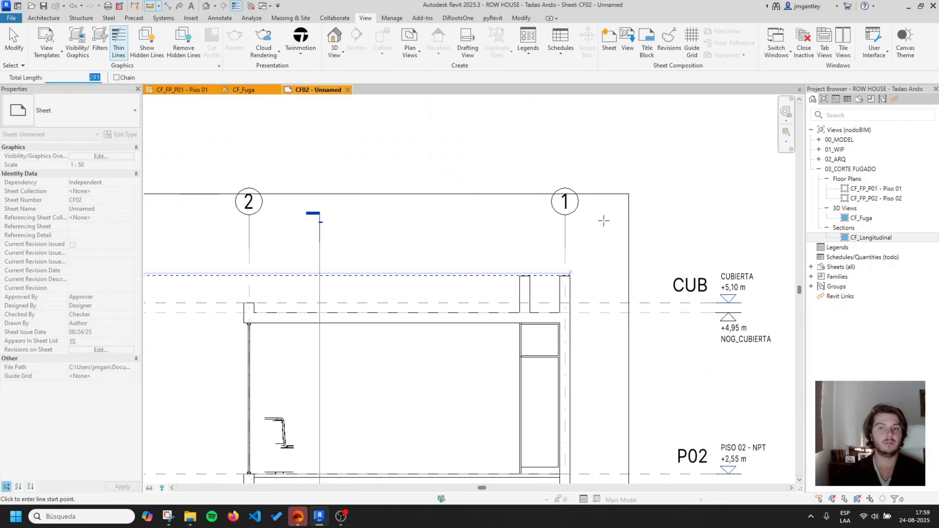
{"action": "scroll", "coordinate": [609, 155], "scroll_direction": "down", "scroll_amount": 3}
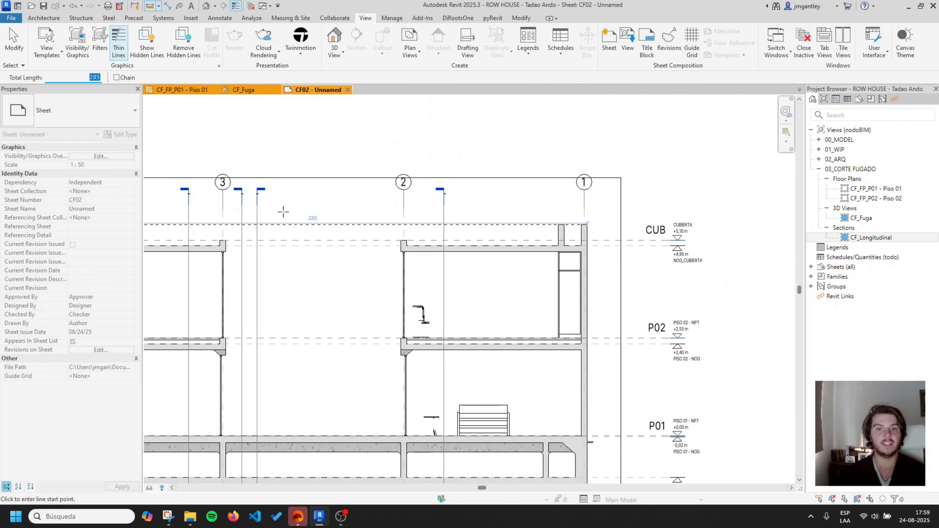
{"action": "scroll", "coordinate": [510, 232], "scroll_direction": "down", "scroll_amount": 3}
{"action": "middle_click_drag", "start_coordinate": [456, 287], "coordinate": [691, 295]}
{"action": "scroll", "coordinate": [600, 253], "scroll_direction": "down", "scroll_amount": 2}
{"action": "scroll", "coordinate": [594, 243], "scroll_direction": "down", "scroll_amount": 2}
{"action": "scroll", "coordinate": [595, 243], "scroll_direction": "up", "scroll_amount": 1}
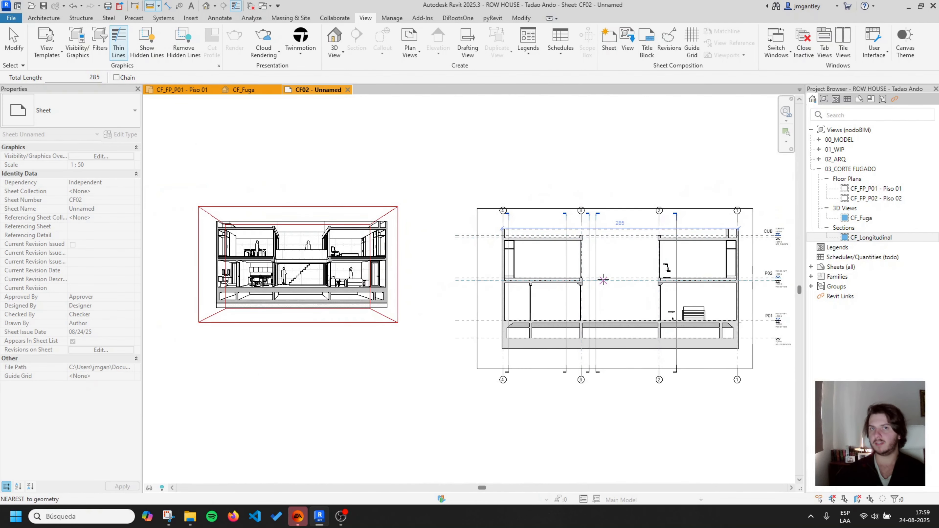
{"action": "key", "text": "Escape"}
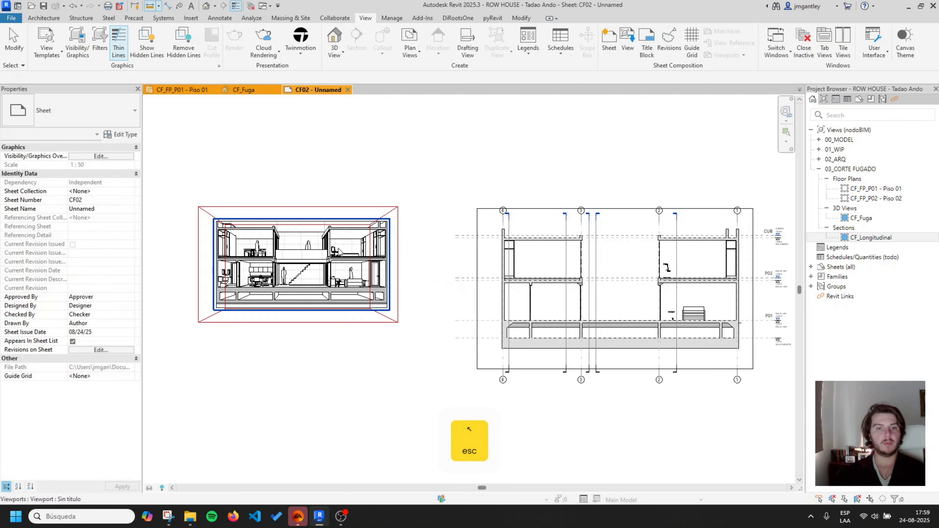
- Scale the CF_Fuga viewport's crop region with locked proportions to a width of 285 mm
{"action": "left_click", "coordinate": [340, 252]}
{"action": "scroll", "coordinate": [407, 220], "scroll_direction": "up", "scroll_amount": 4}
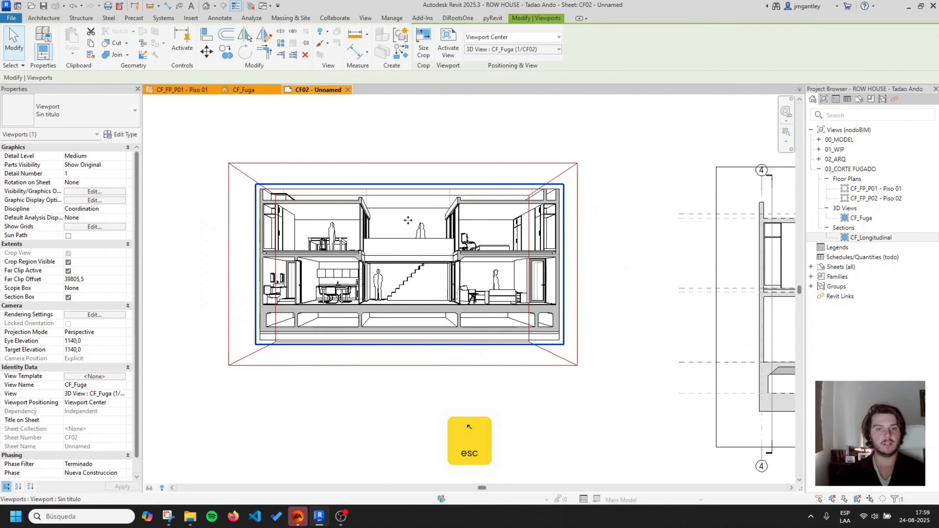
{"action": "scroll", "coordinate": [407, 220], "scroll_direction": "up", "scroll_amount": 2}
{"action": "scroll", "coordinate": [150, 197], "scroll_direction": "up", "scroll_amount": 1}
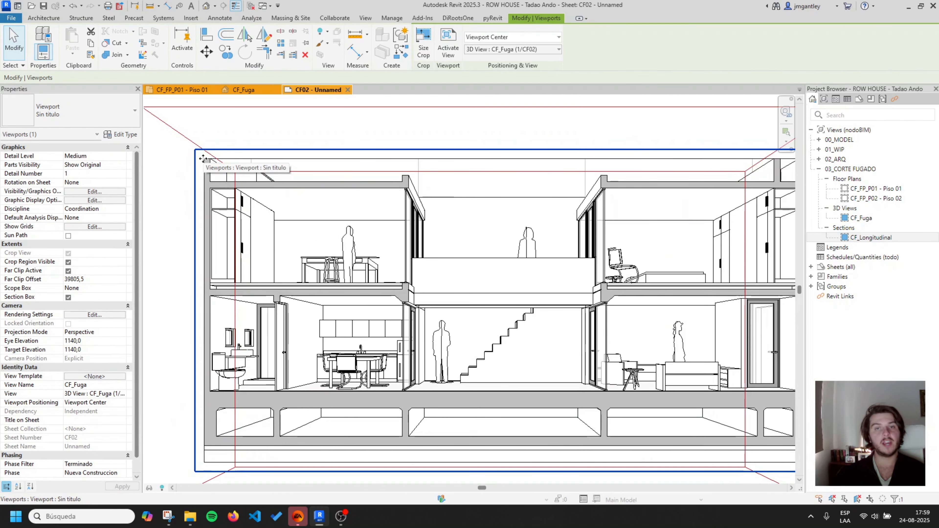
{"action": "scroll", "coordinate": [202, 159], "scroll_direction": "down", "scroll_amount": 1}
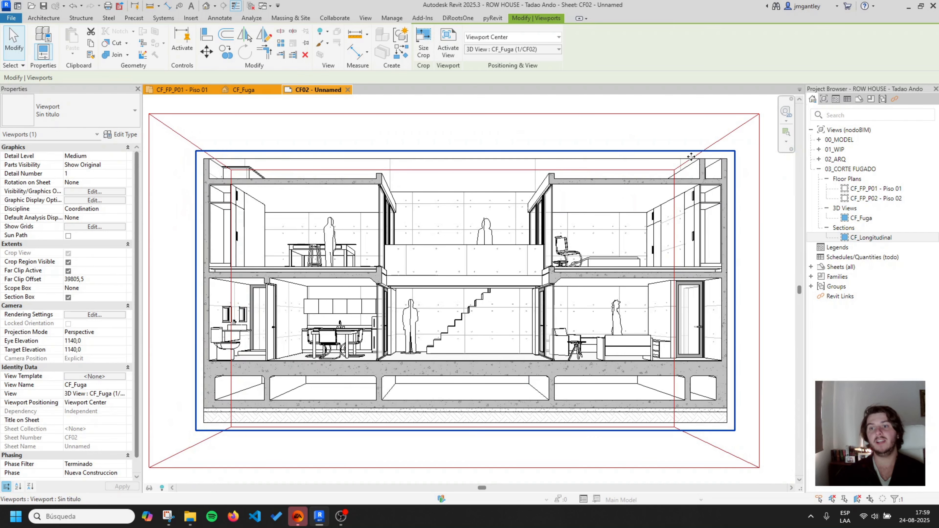
{"action": "scroll", "coordinate": [410, 183], "scroll_direction": "down", "scroll_amount": 2}
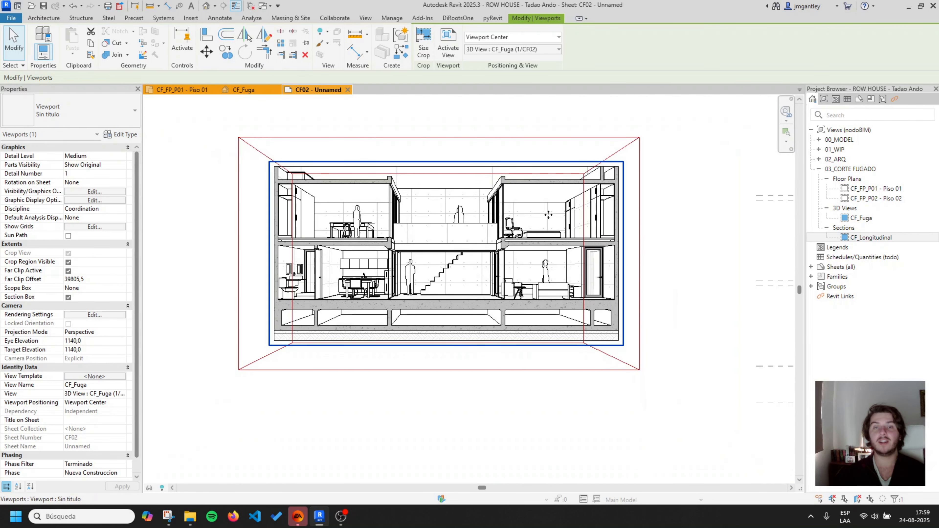
{"action": "scroll", "coordinate": [548, 215], "scroll_direction": "up", "scroll_amount": 1}
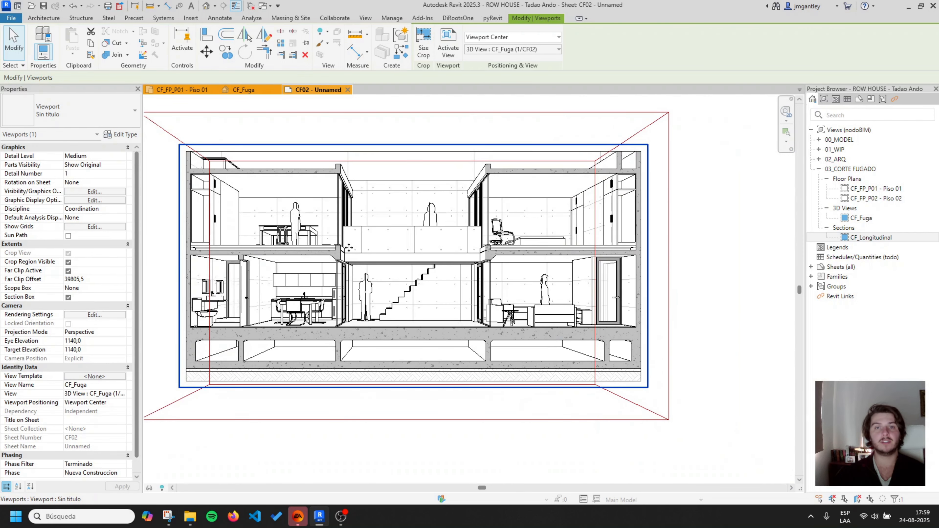
{"action": "middle_click_drag", "start_coordinate": [349, 248], "coordinate": [353, 262]}
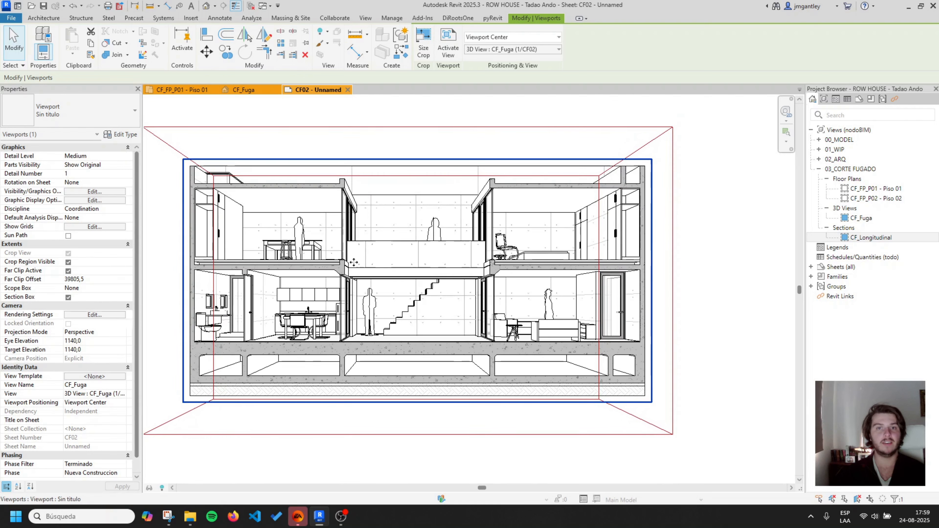
{"action": "left_click", "coordinate": [429, 56]}
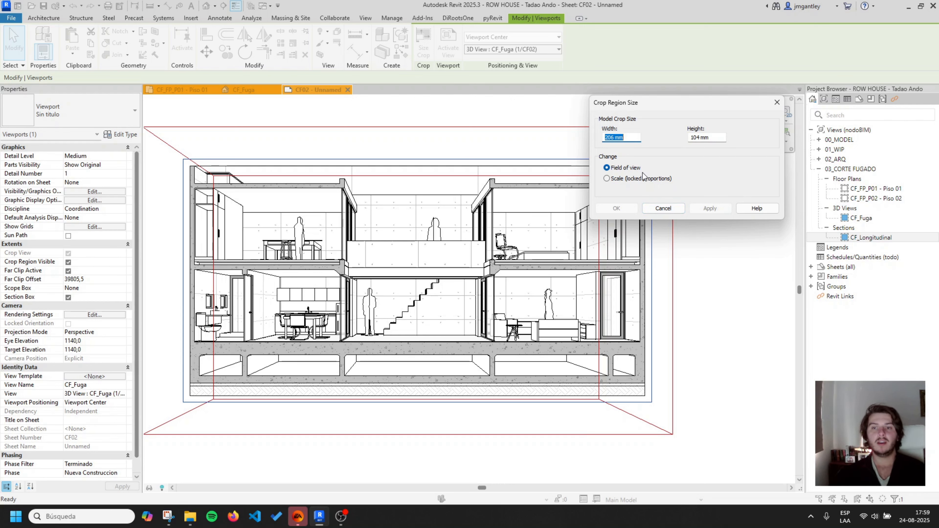
{"action": "left_click", "coordinate": [606, 179]}
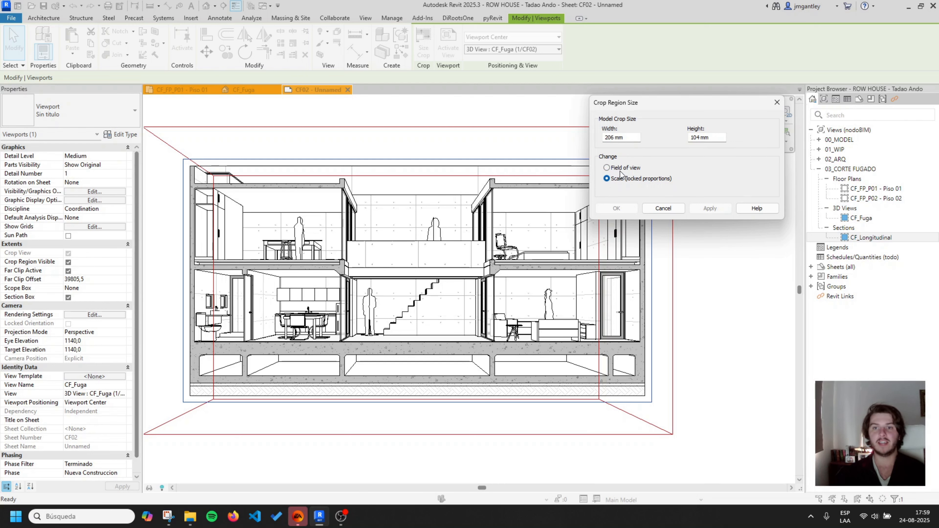
{"action": "left_click_drag", "start_coordinate": [627, 137], "coordinate": [595, 137]}
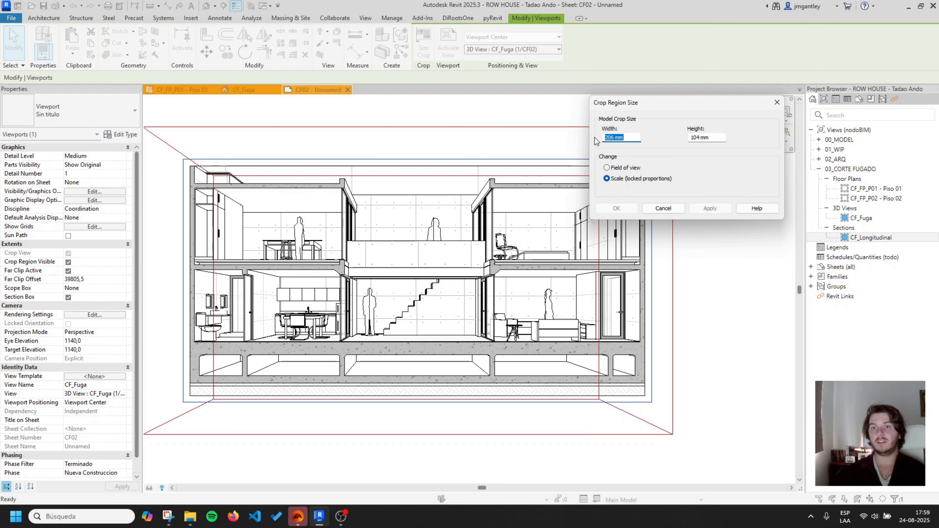
{"action": "type", "text": "28"}
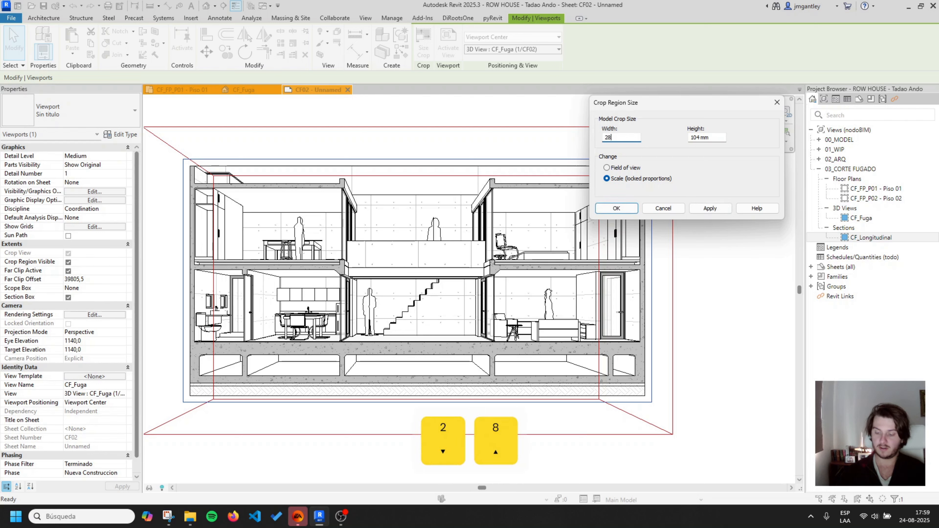
{"action": "type", "text": "5MM"}
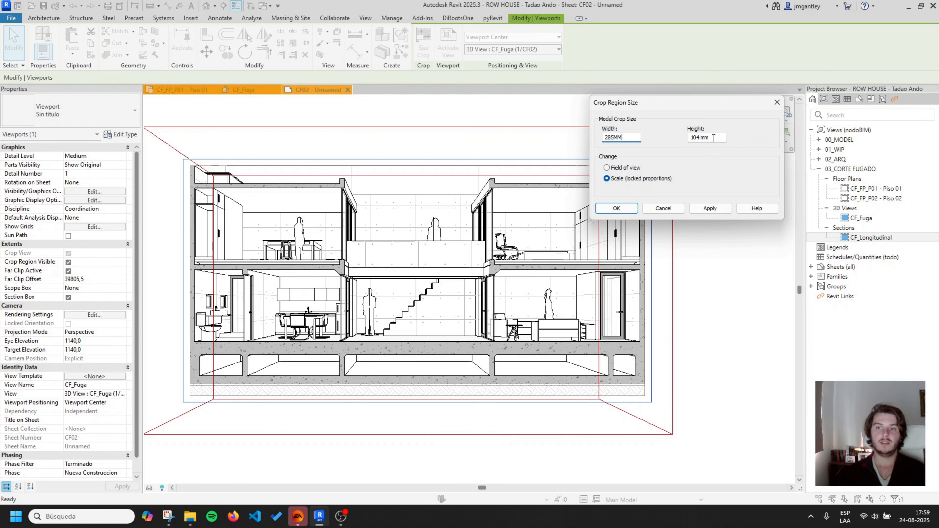
{"action": "key", "text": "Tab"}
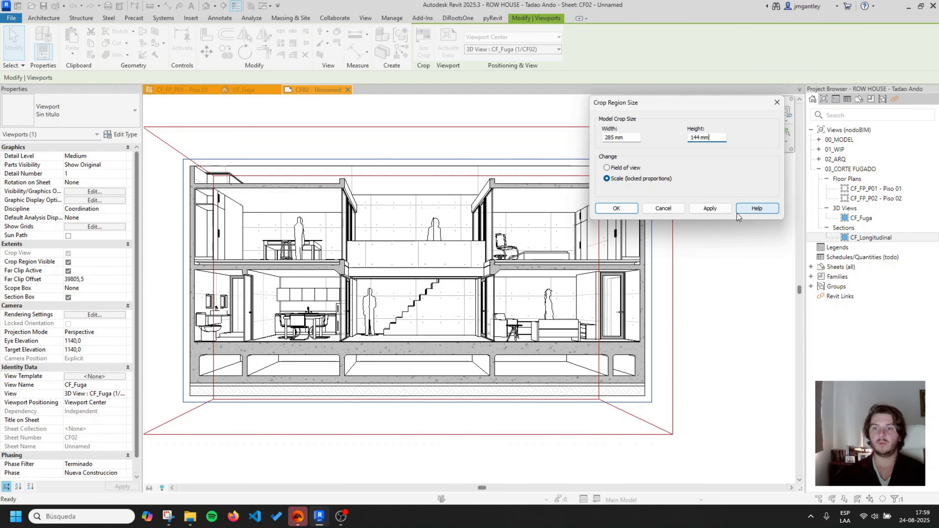
{"action": "left_click", "coordinate": [711, 209]}
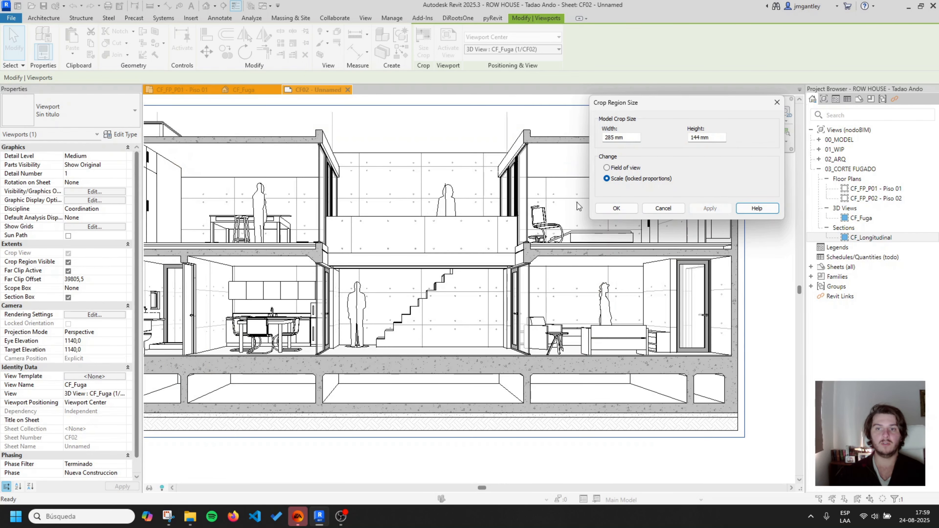
{"action": "left_click", "coordinate": [616, 209]}
- Move the CF_Longitudinal viewport over the CF_Fuga perspective on the sheet
{"action": "scroll", "coordinate": [312, 181], "scroll_direction": "down", "scroll_amount": 5}
{"action": "scroll", "coordinate": [312, 181], "scroll_direction": "up", "scroll_amount": 3}
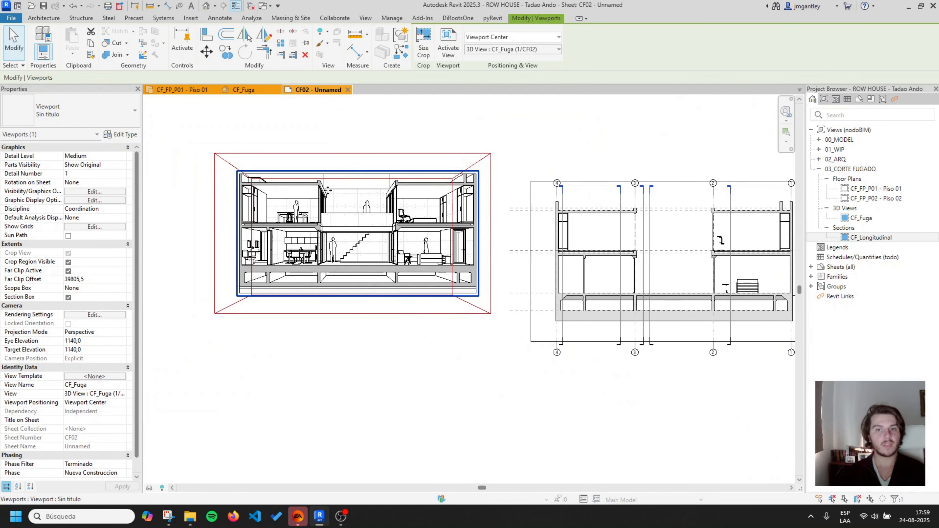
{"action": "left_click", "coordinate": [651, 232]}
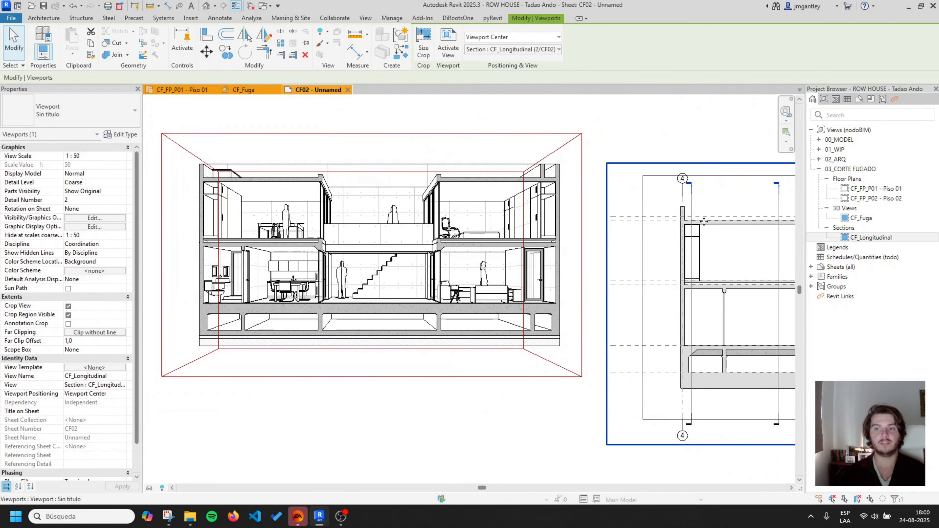
{"action": "scroll", "coordinate": [704, 222], "scroll_direction": "down", "scroll_amount": 1}
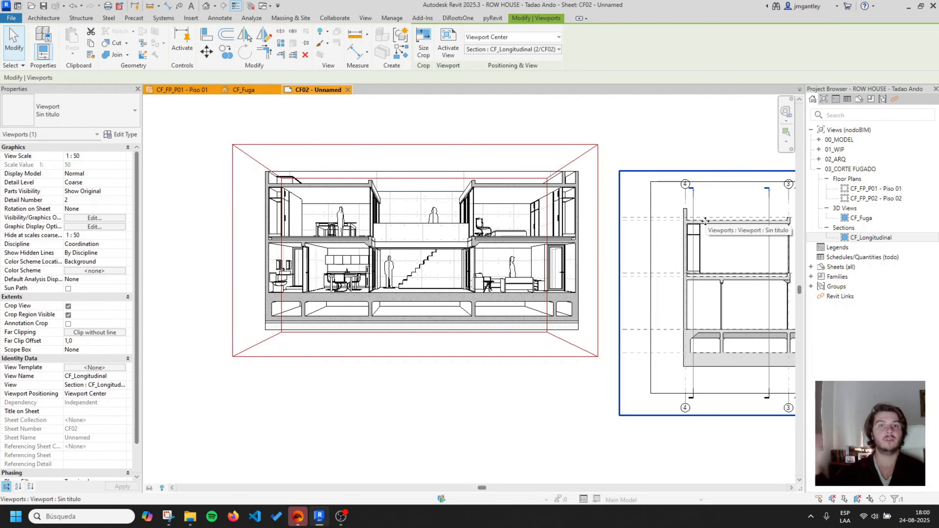
{"action": "scroll", "coordinate": [705, 221], "scroll_direction": "down", "scroll_amount": 1}
{"action": "middle_click_drag", "start_coordinate": [737, 210], "coordinate": [586, 207]}
{"action": "left_click_drag", "start_coordinate": [756, 185], "coordinate": [418, 185]}
- Align the CF_Longitudinal section's cut walls with the perspective's, matching the outer parapet corner at grid 4
{"action": "scroll", "coordinate": [419, 185], "scroll_direction": "up", "scroll_amount": 8}
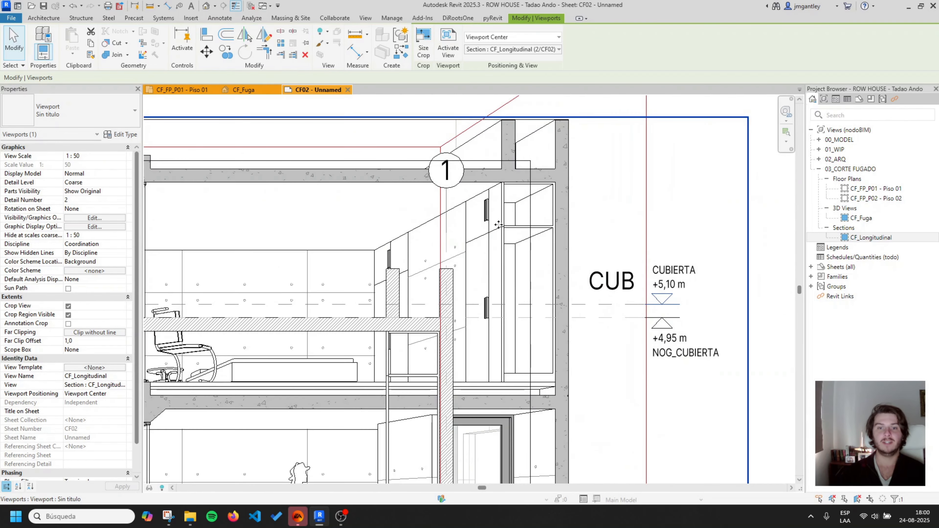
{"action": "left_click_drag", "start_coordinate": [386, 187], "coordinate": [564, 222]}
{"action": "scroll", "coordinate": [564, 222], "scroll_direction": "down", "scroll_amount": 7}
{"action": "scroll", "coordinate": [292, 130], "scroll_direction": "up", "scroll_amount": 5}
{"action": "scroll", "coordinate": [292, 129], "scroll_direction": "up", "scroll_amount": 1}
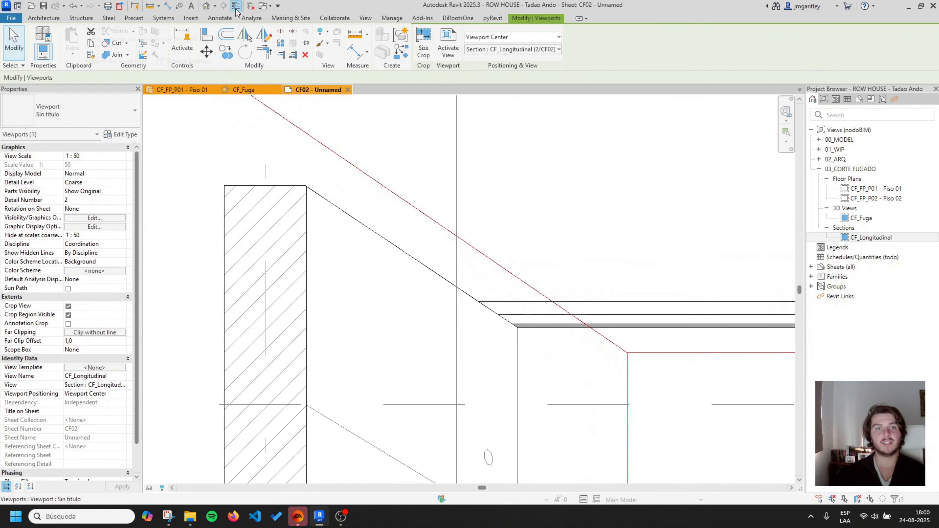
- Turn off thin line display so the overlaid section shows its real line weights
{"action": "left_click", "coordinate": [236, 7]}
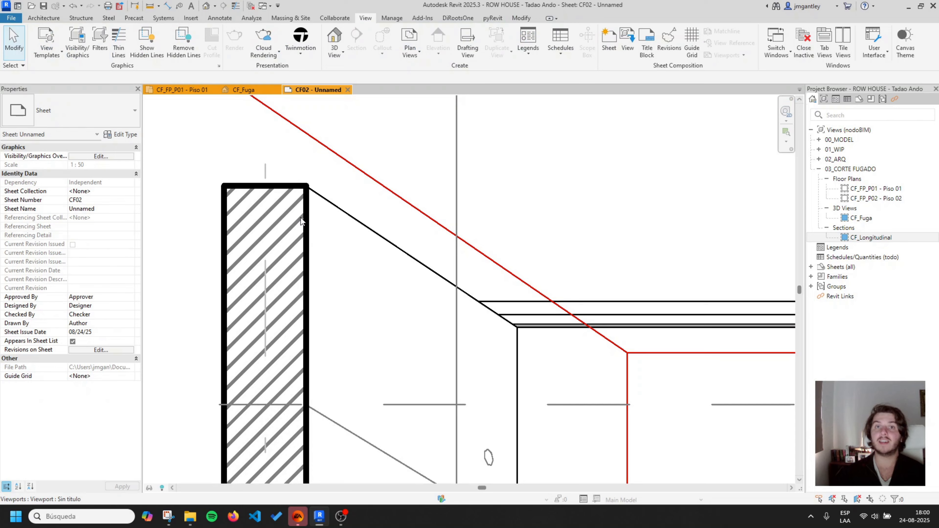
{"action": "scroll", "coordinate": [306, 237], "scroll_direction": "down", "scroll_amount": 5}
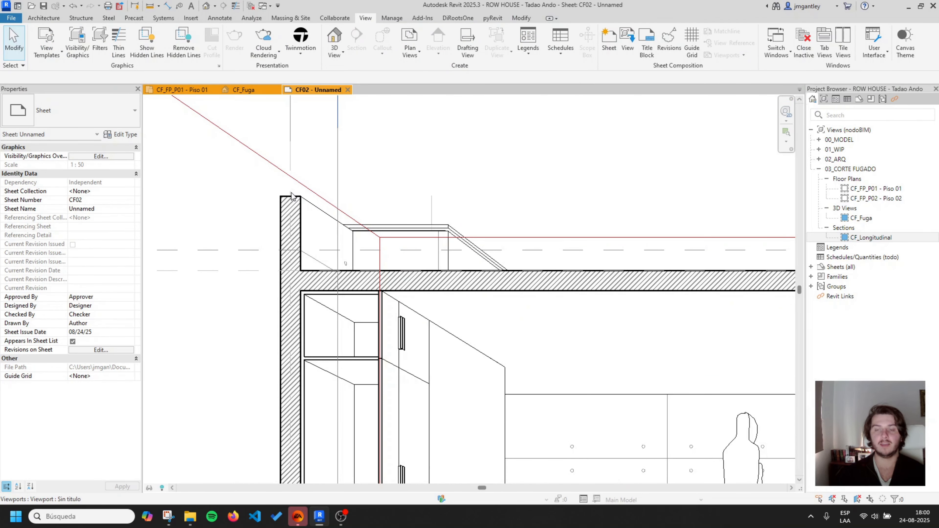
{"action": "scroll", "coordinate": [296, 196], "scroll_direction": "down", "scroll_amount": 6}
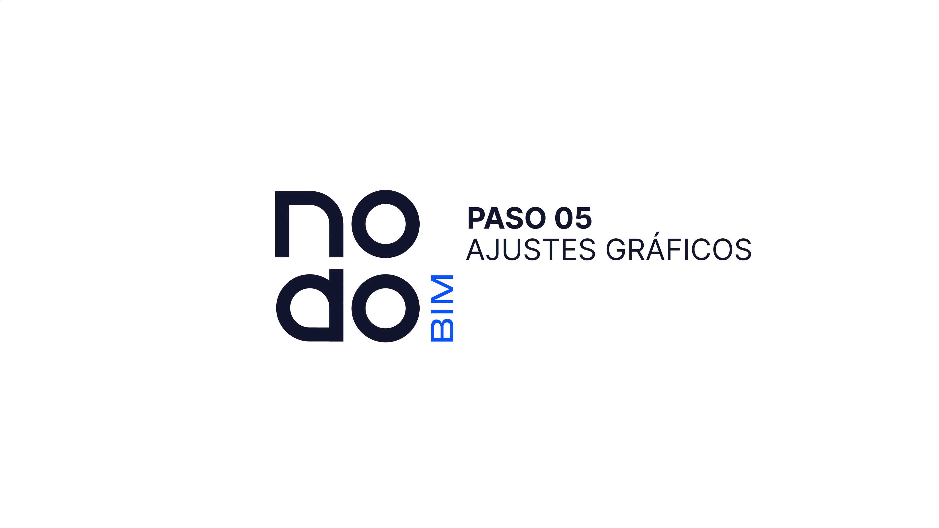